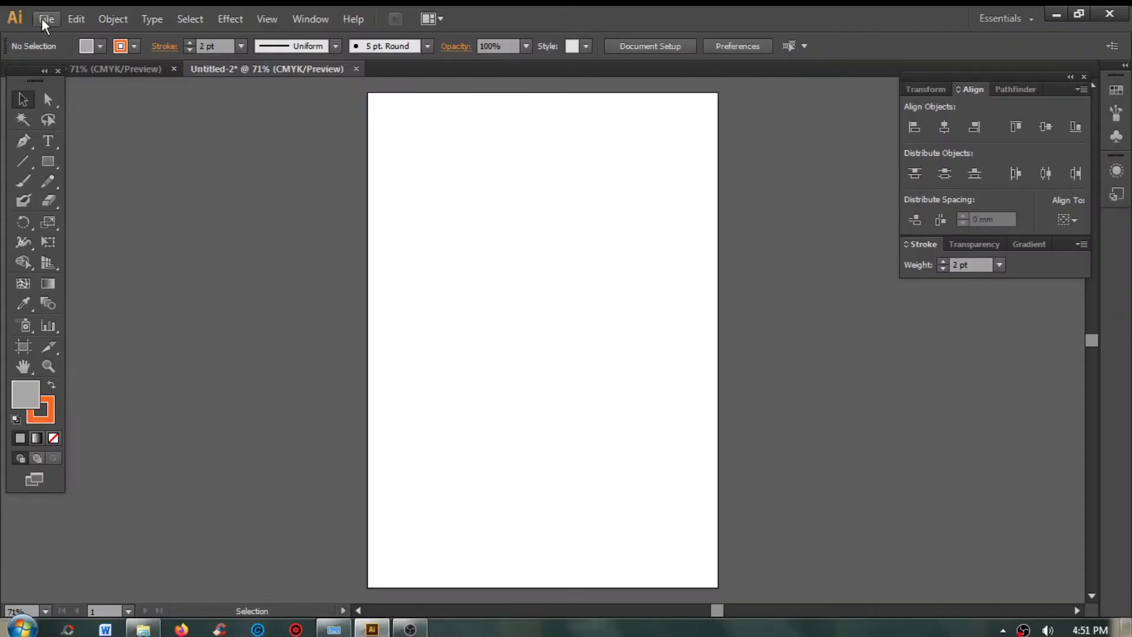
Place the girl's photo onto the artboard.
left_click(41, 19)
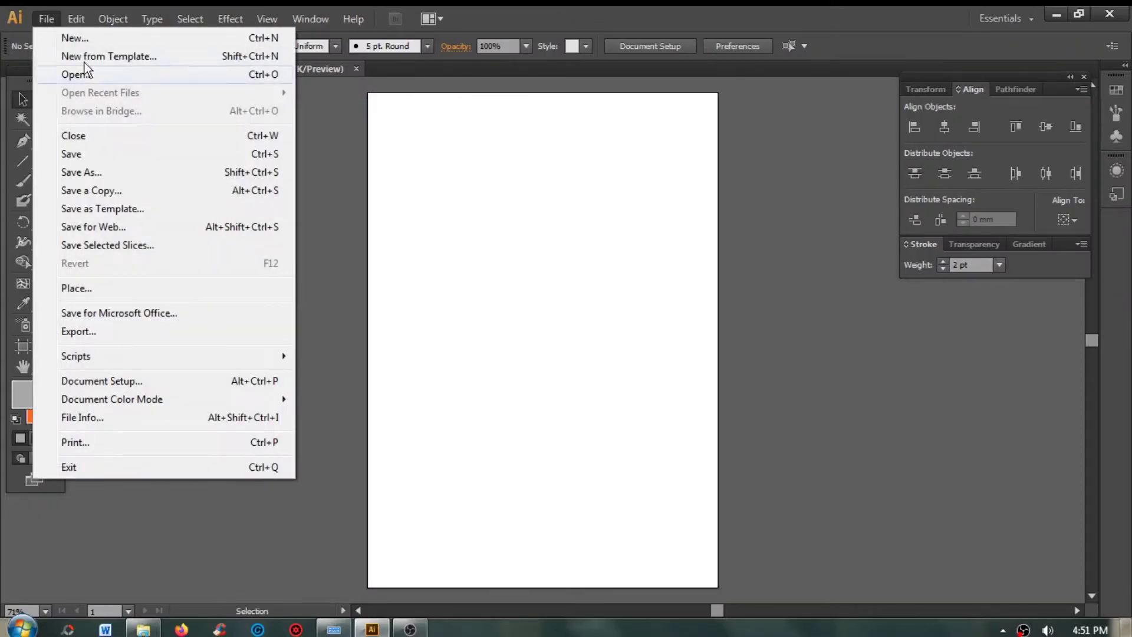
left_click(132, 290)
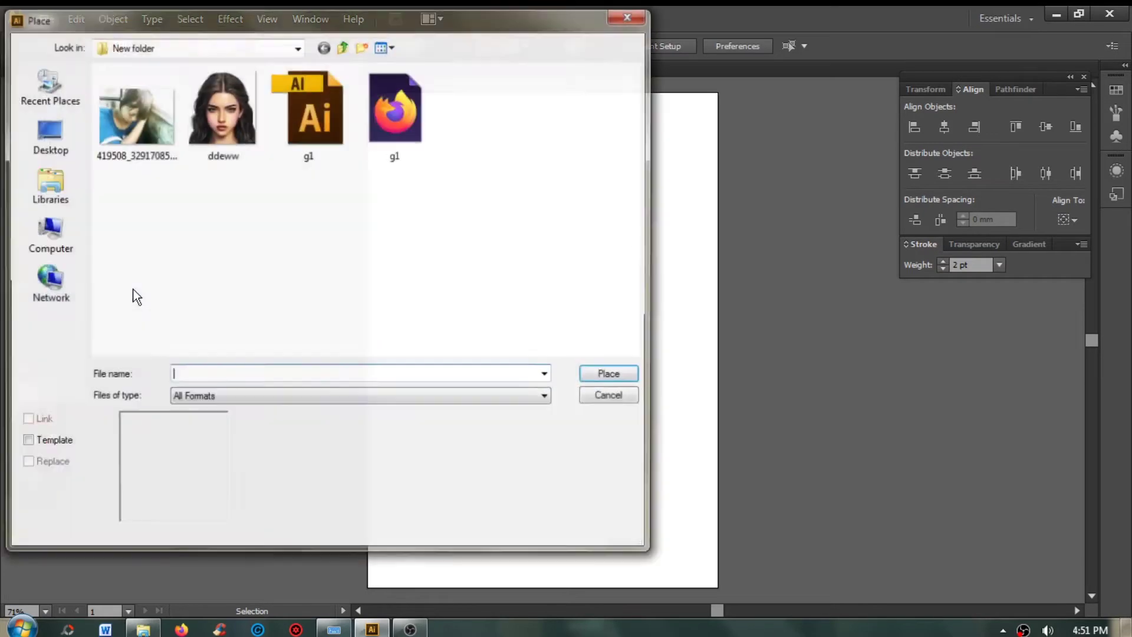
left_click(127, 125)
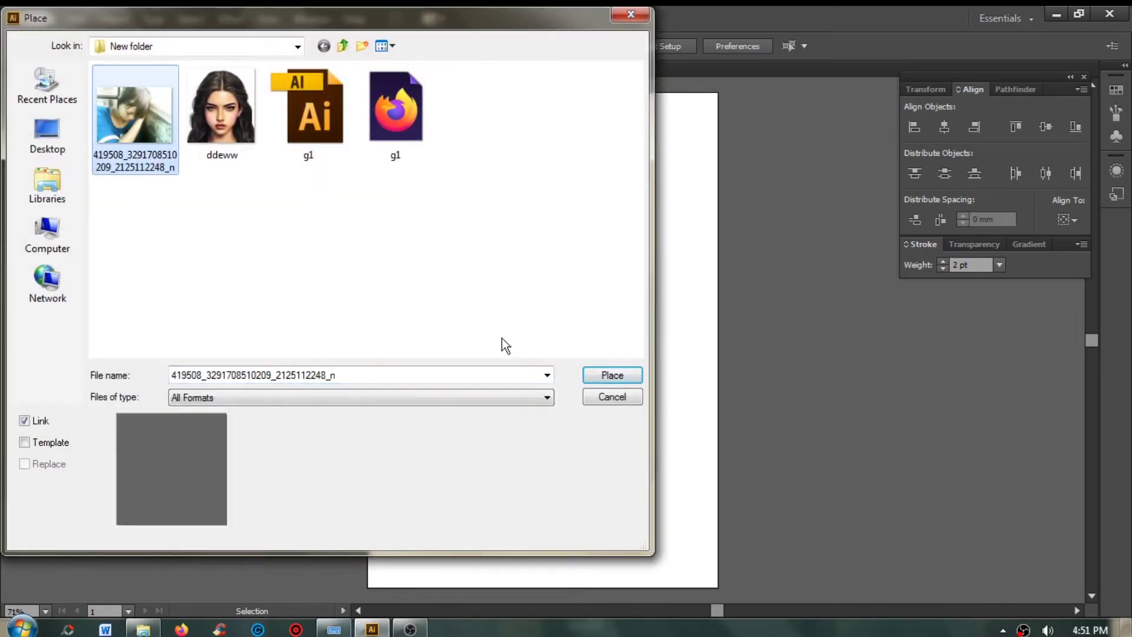
left_click(606, 377)
left_click(302, 460)
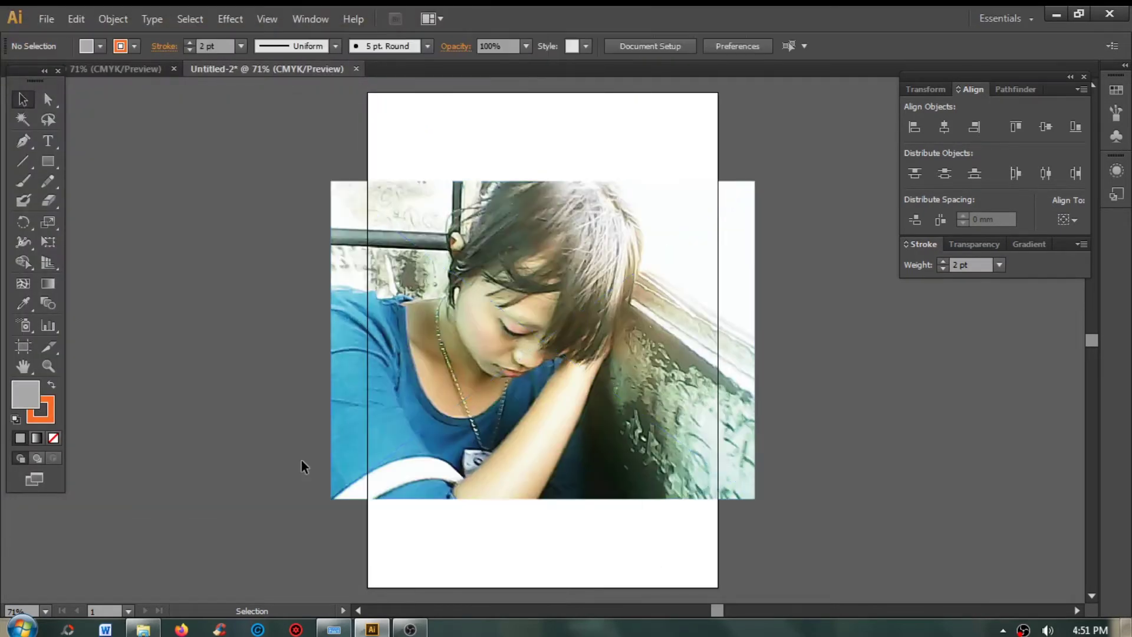
Scale the photo down to fit the page width.
left_click(345, 442)
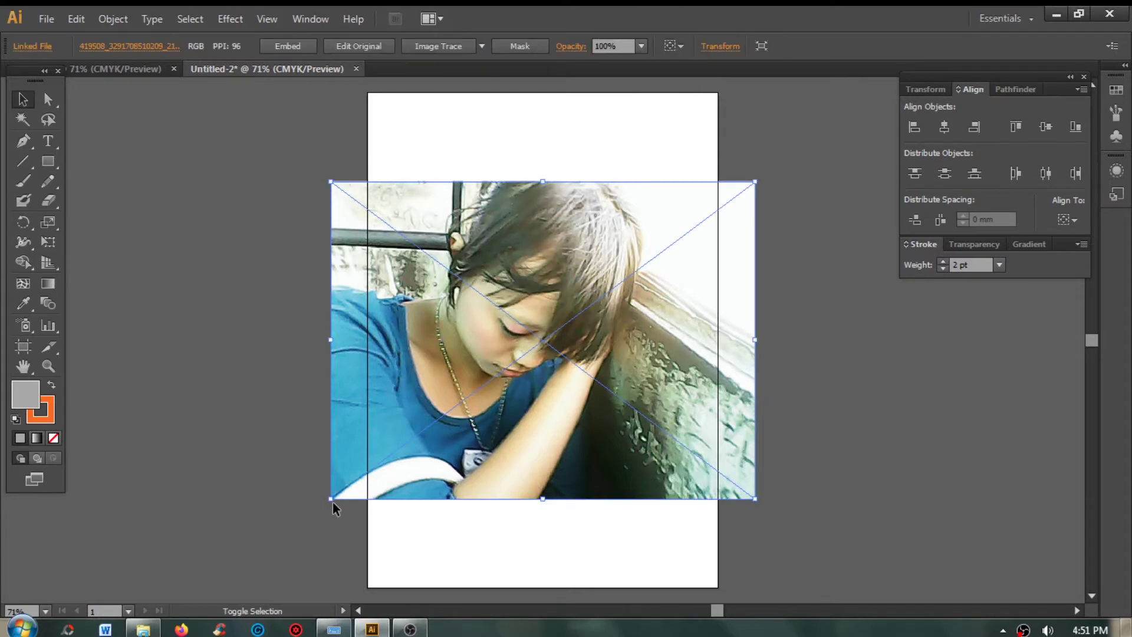
left_click_drag(331, 500, 367, 471)
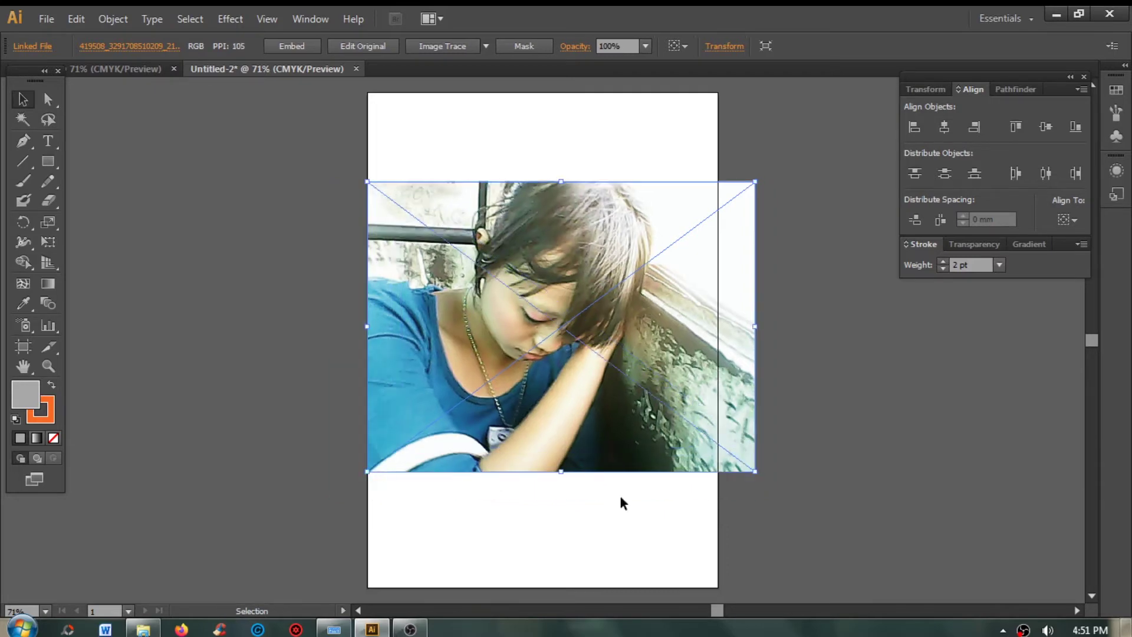
left_click_drag(754, 471, 717, 444)
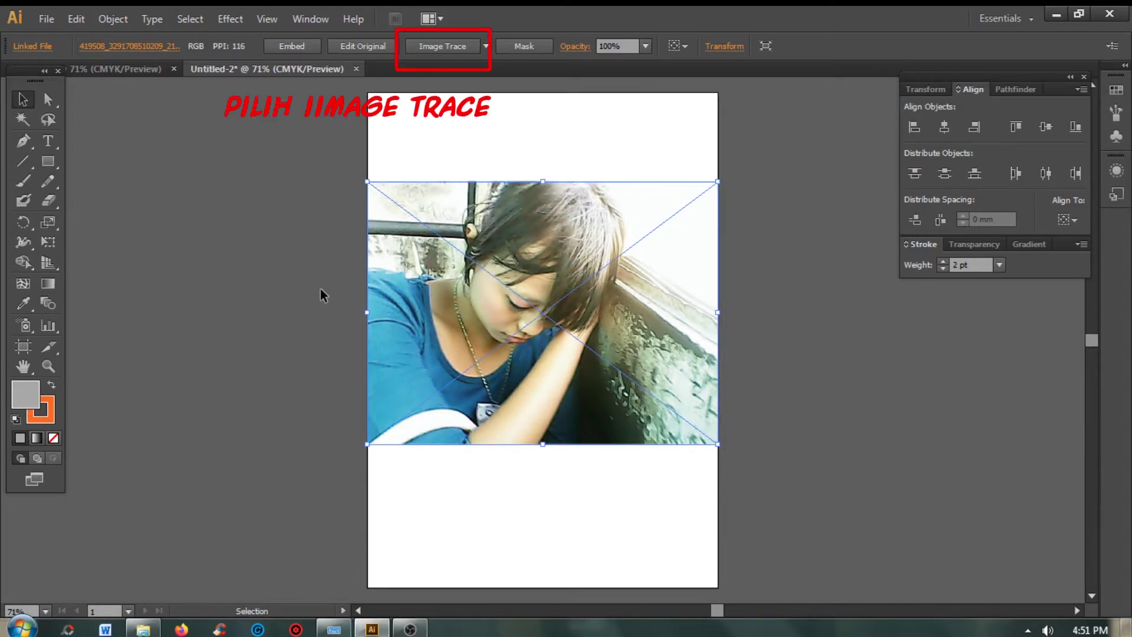
Image Trace the photo into black-and-white shapes and expand it.
left_click(475, 48)
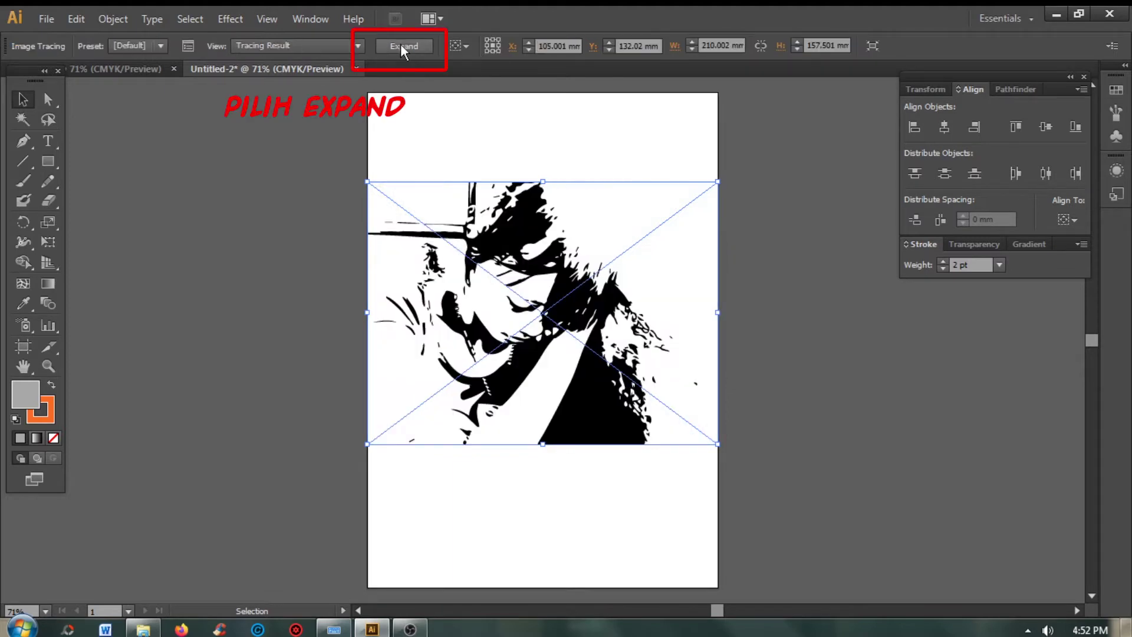
left_click(401, 48)
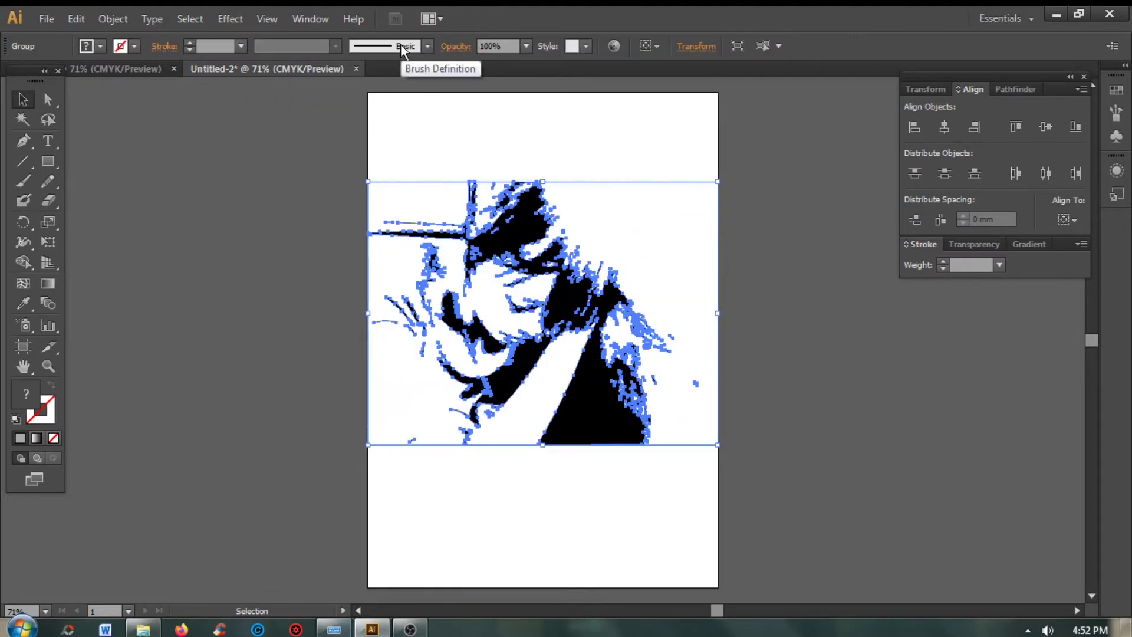
Ungroup the traced art and delete the white background shape on the right.
right_click(578, 294)
left_click(625, 391)
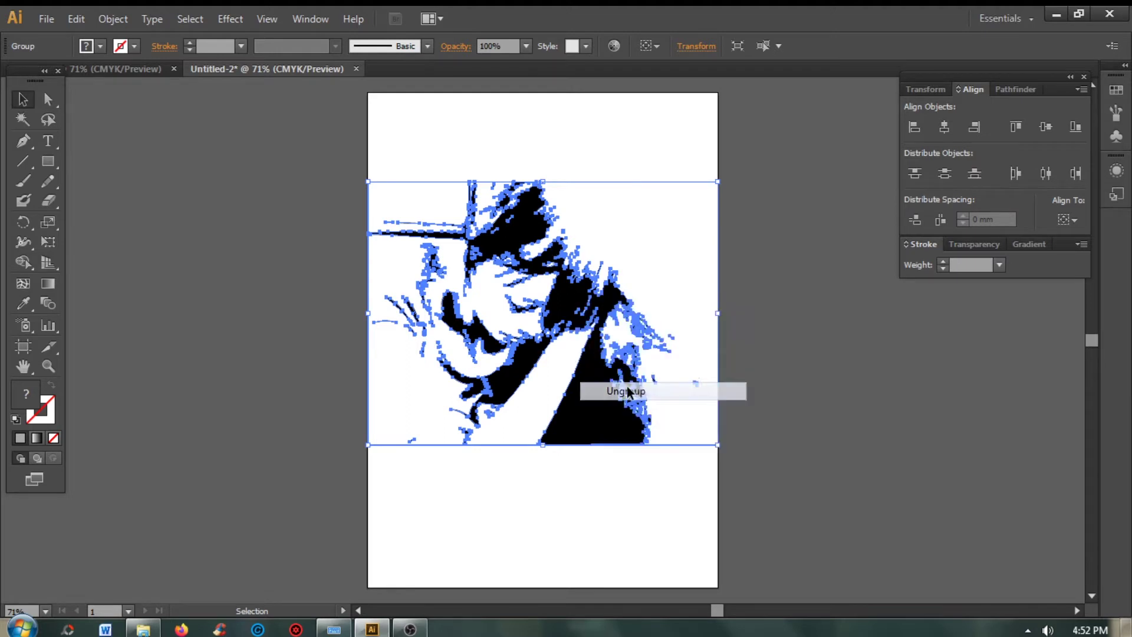
left_click(310, 339)
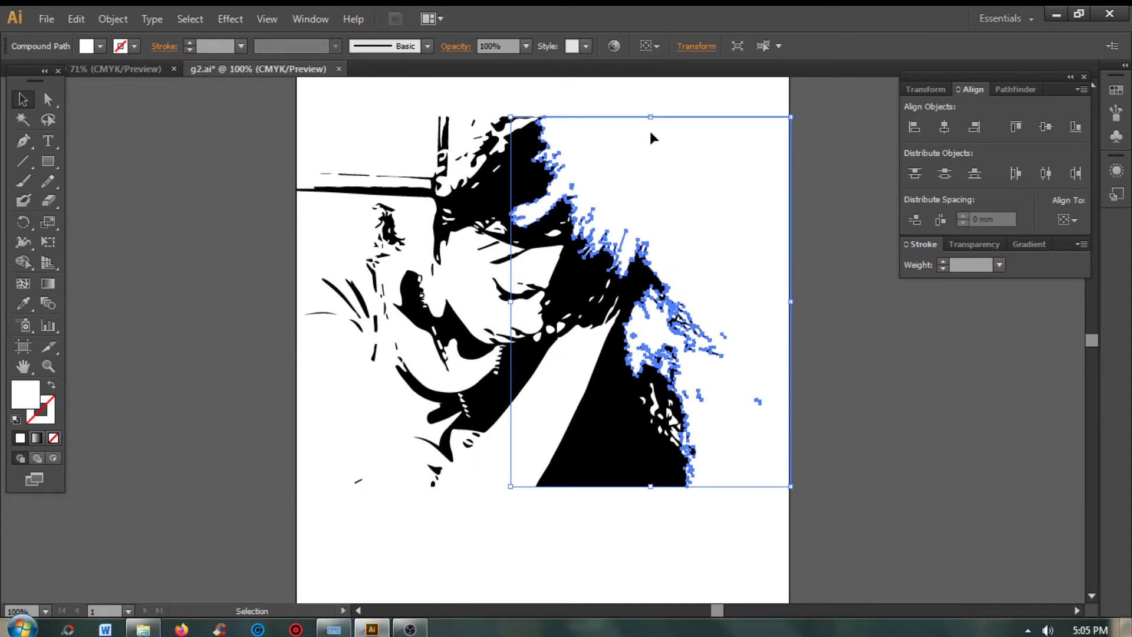
left_click(412, 134)
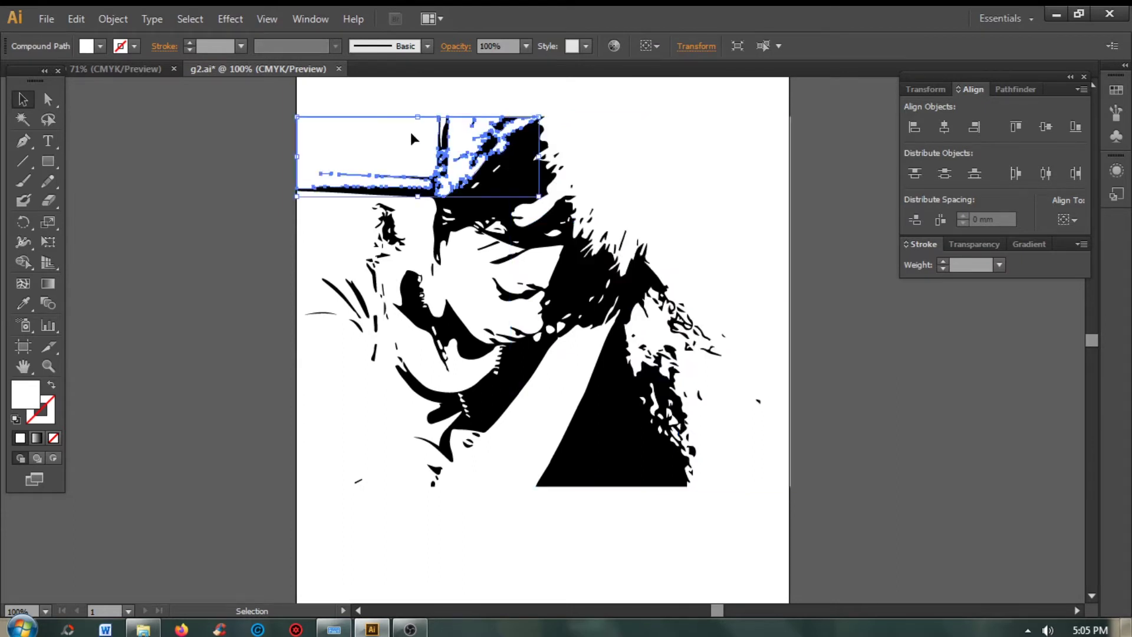
left_click(313, 393)
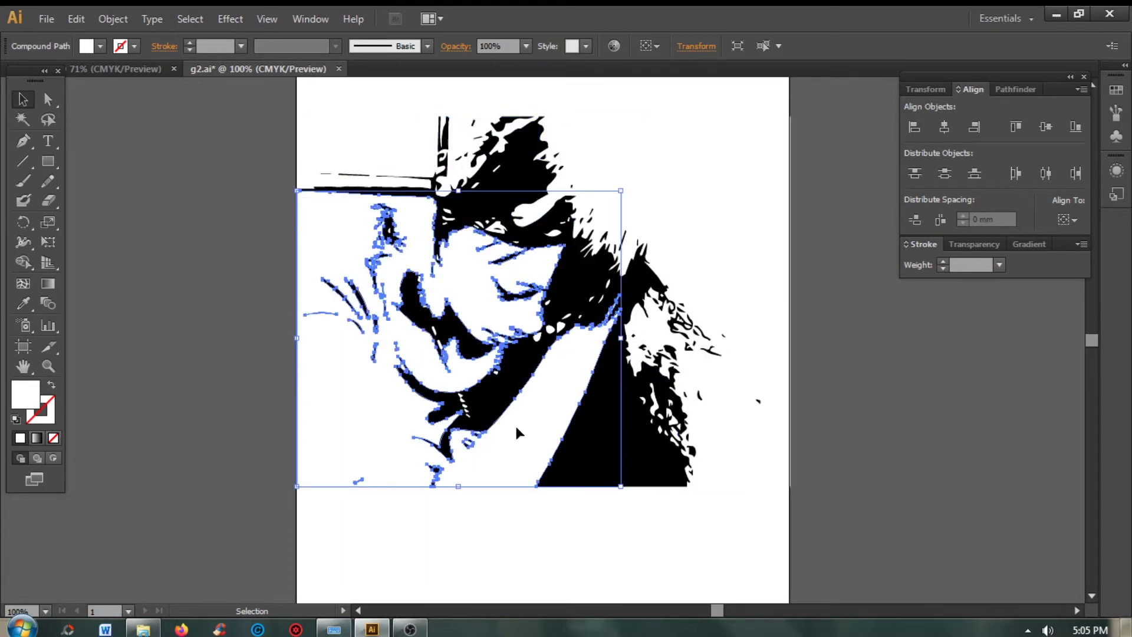
left_click(637, 467)
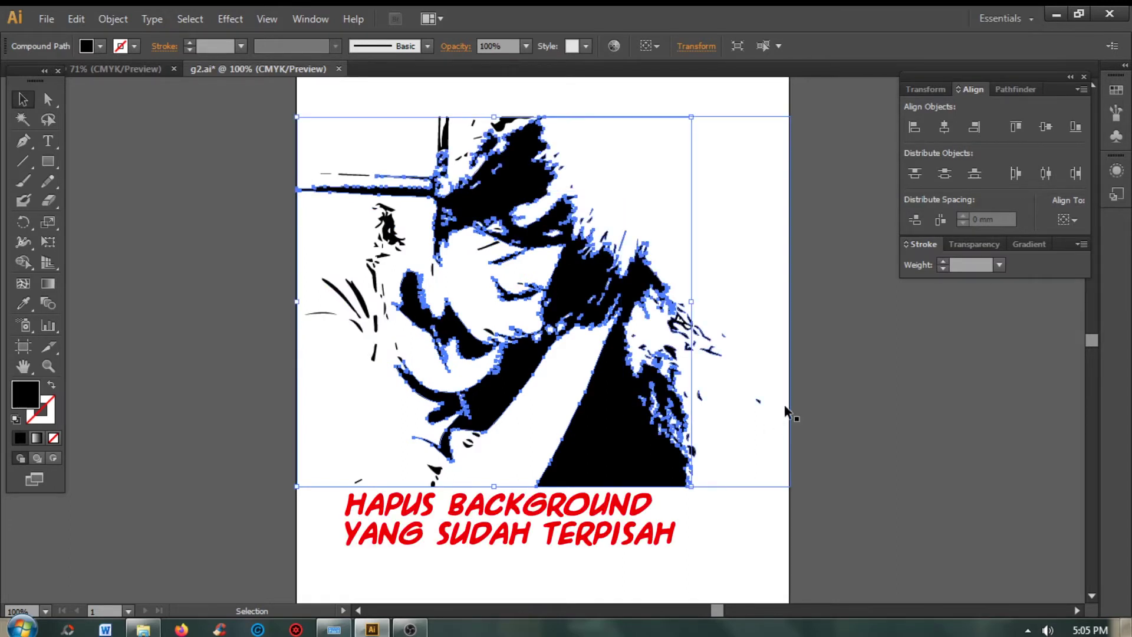
left_click(770, 424)
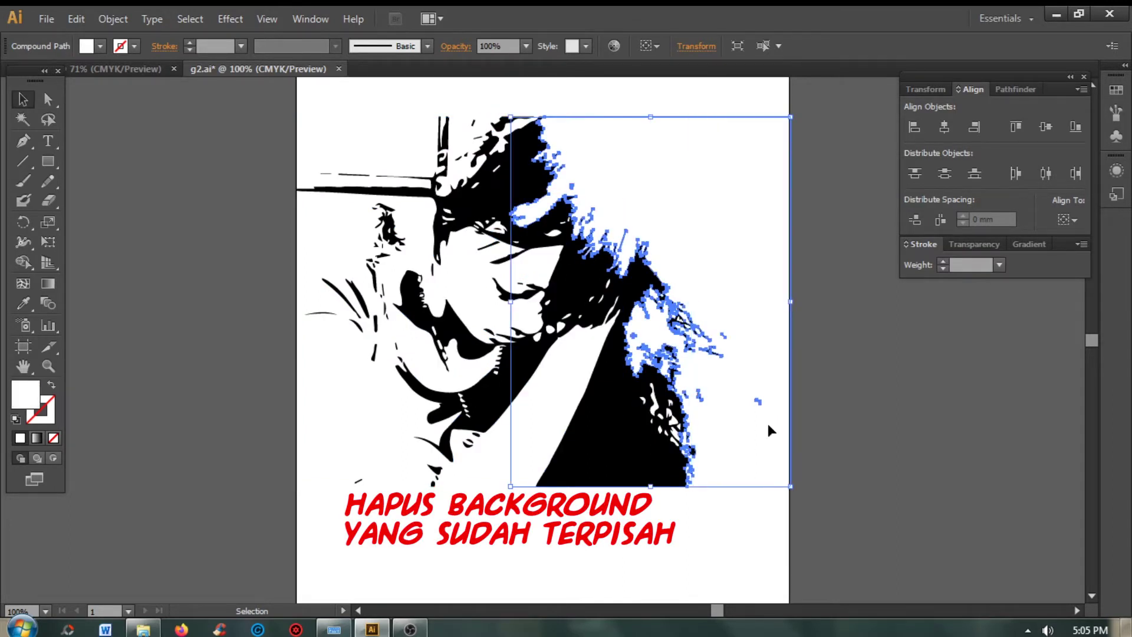
key("Delete")
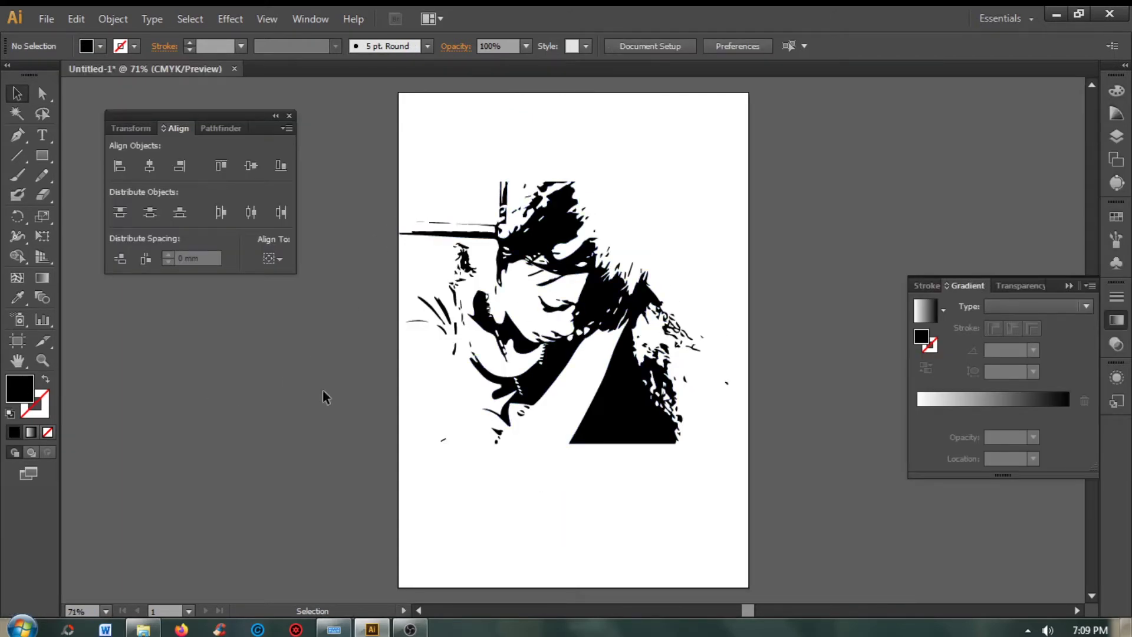
Fill all traced shapes black and draw a rectangle over the artwork area.
left_click_drag(355, 138, 834, 519)
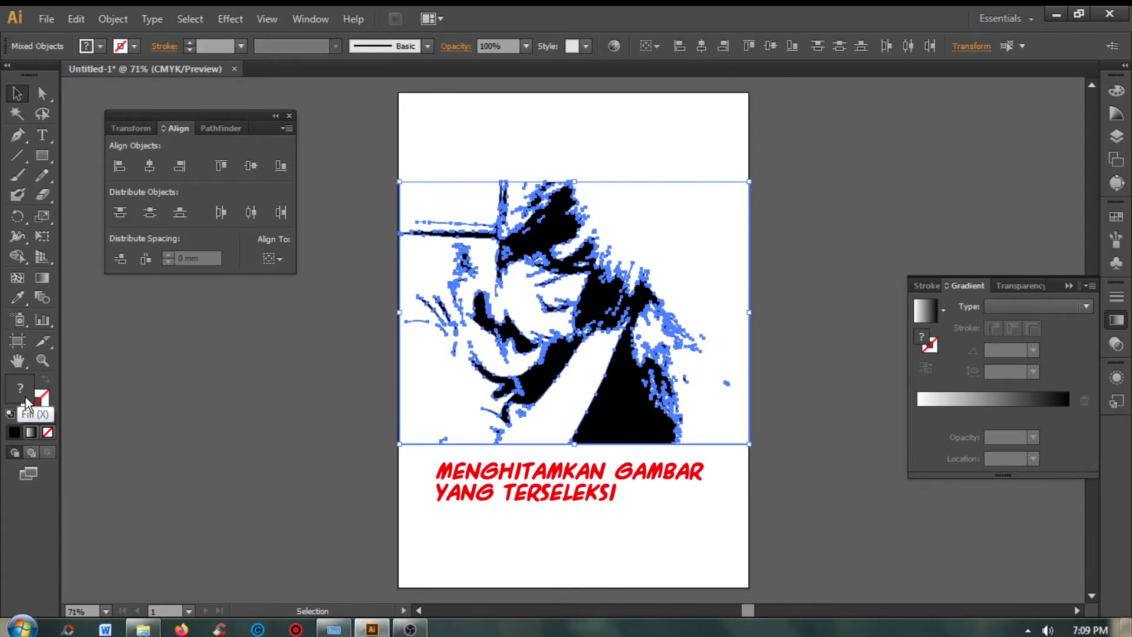
key("ctrl+shift+a")
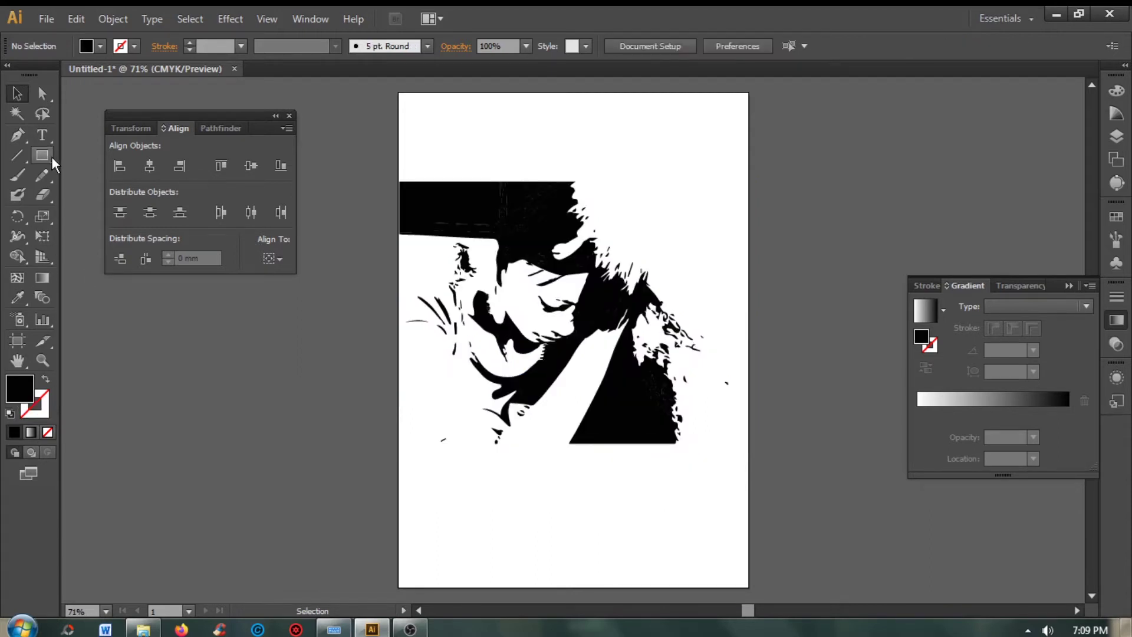
left_click(48, 154)
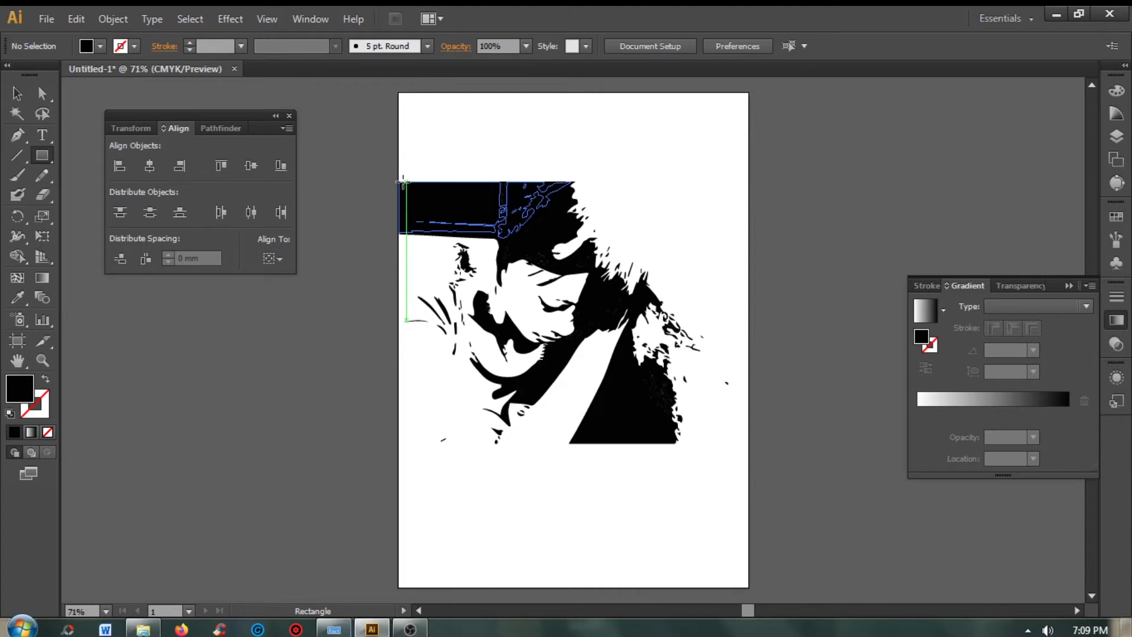
mouse_move(403, 182)
left_mouse_down()
mouse_move(646, 411)
mouse_move(700, 445)
mouse_move(683, 443)
left_mouse_up()
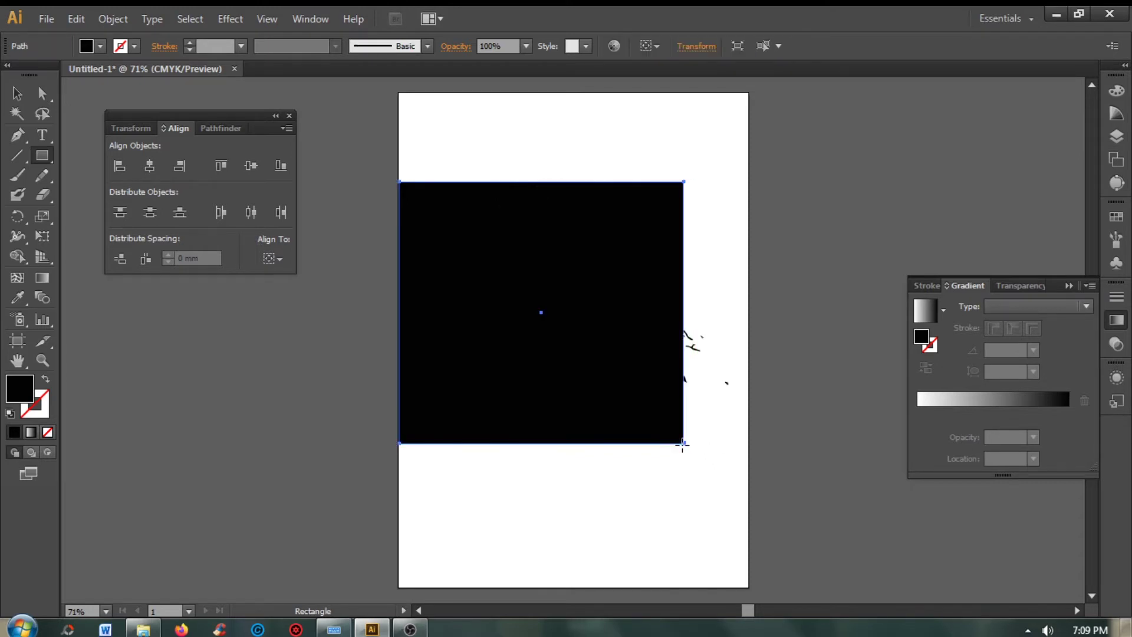
Fill the rectangle mid grey and send it behind the artwork.
double_click(14, 392)
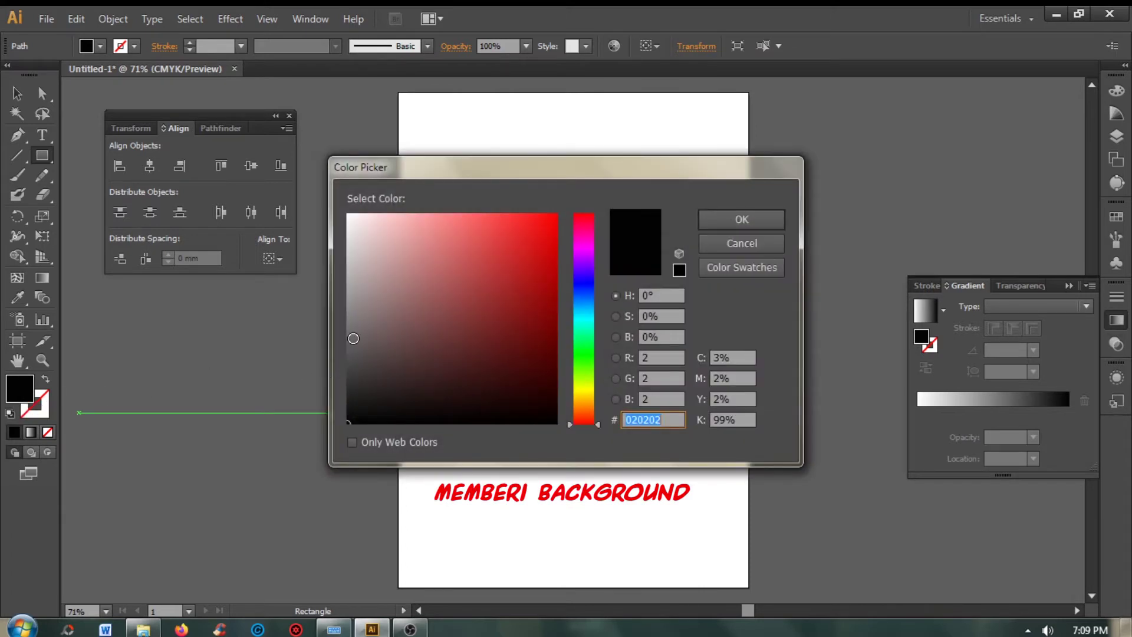
left_click_drag(351, 336, 348, 281)
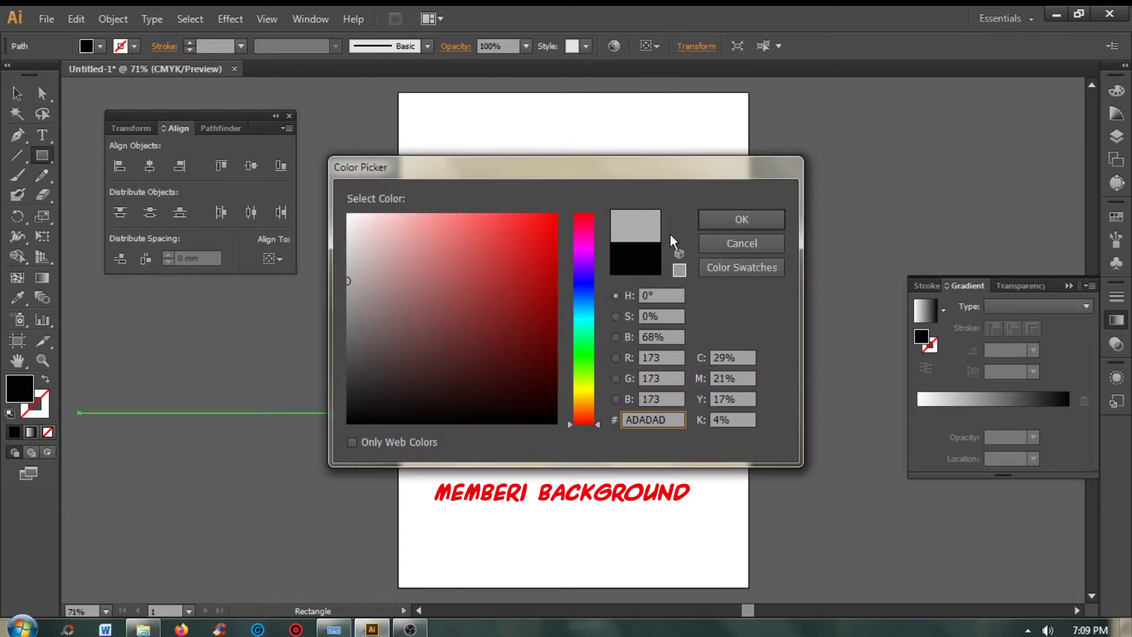
left_click(701, 220)
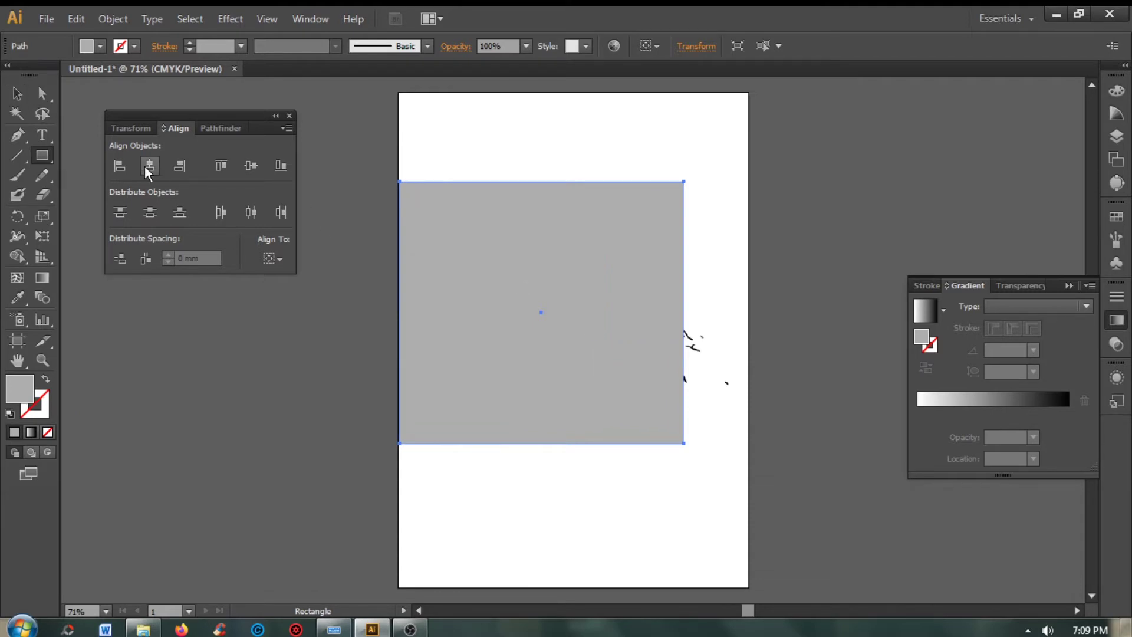
left_click(17, 93)
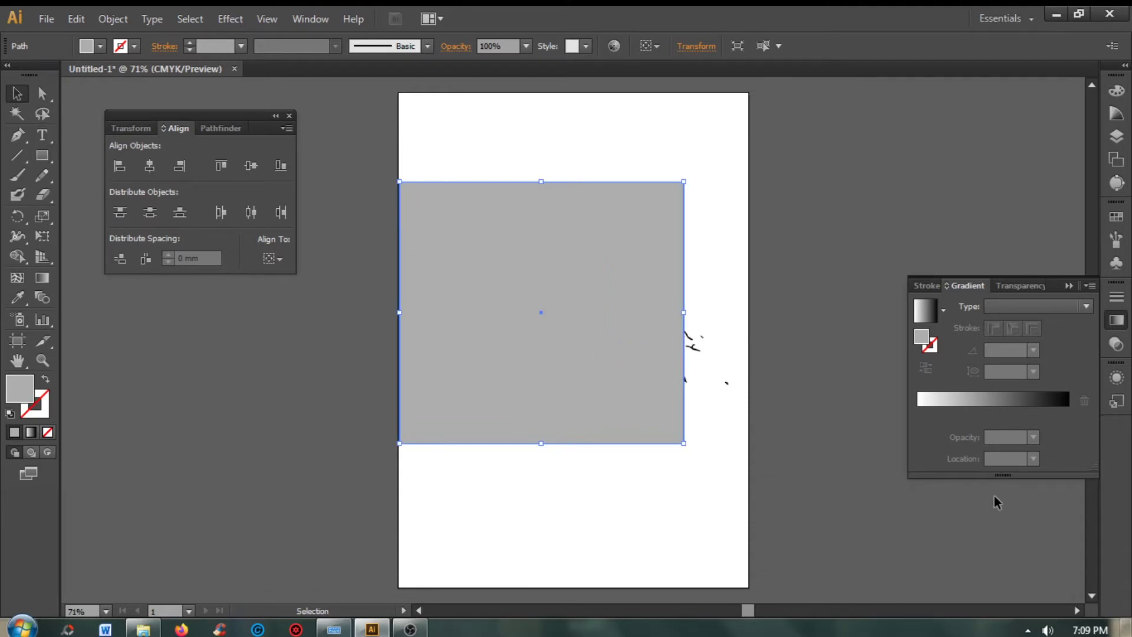
right_click(617, 391)
mouse_move(658, 380)
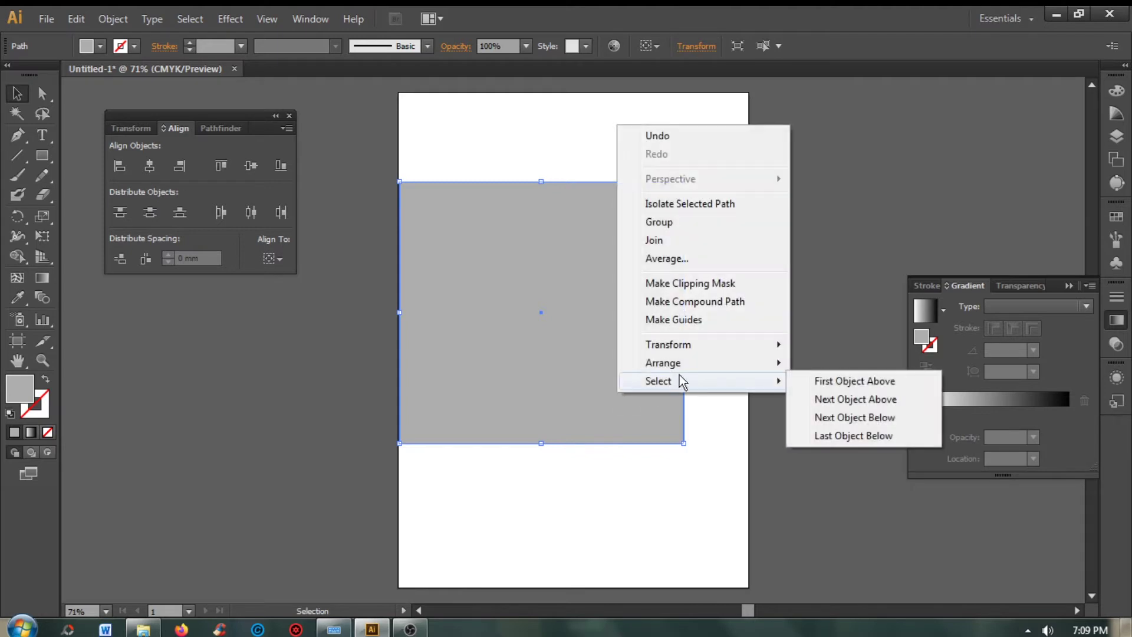
left_click(855, 418)
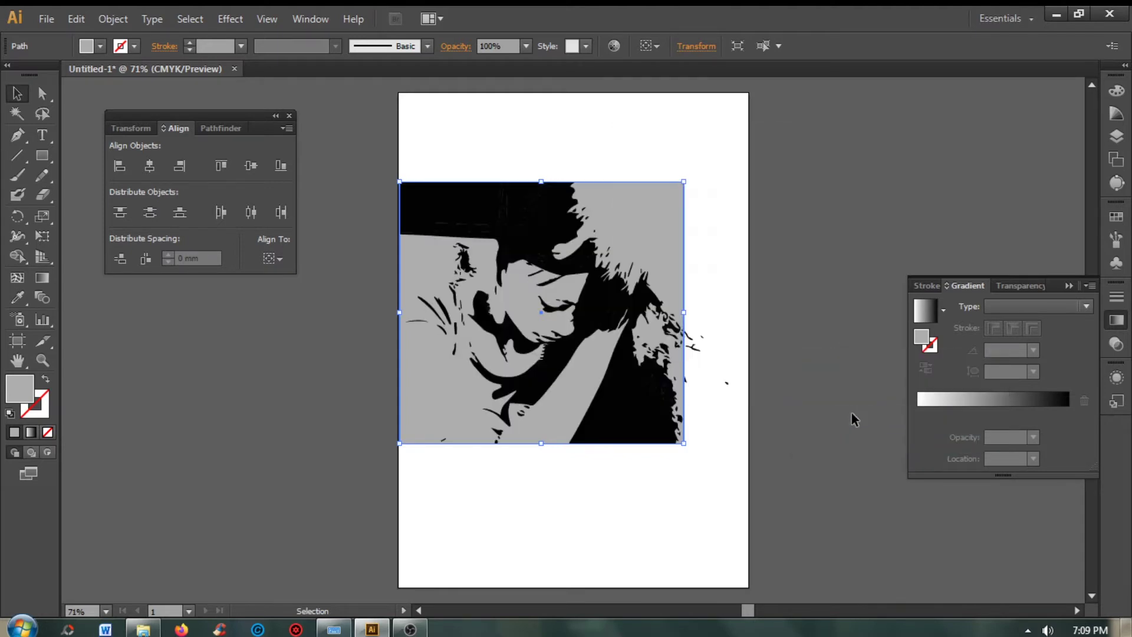
left_click(833, 423)
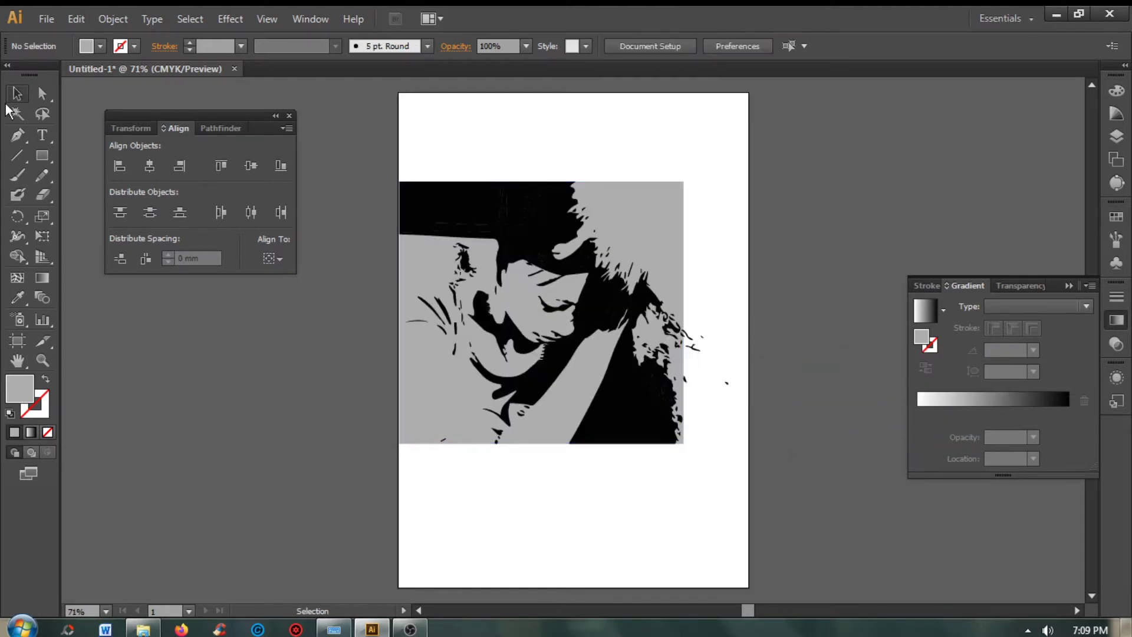
Delete the stray fragments right of the grey rectangle, then select the whole artwork.
left_click_drag(789, 287, 688, 433)
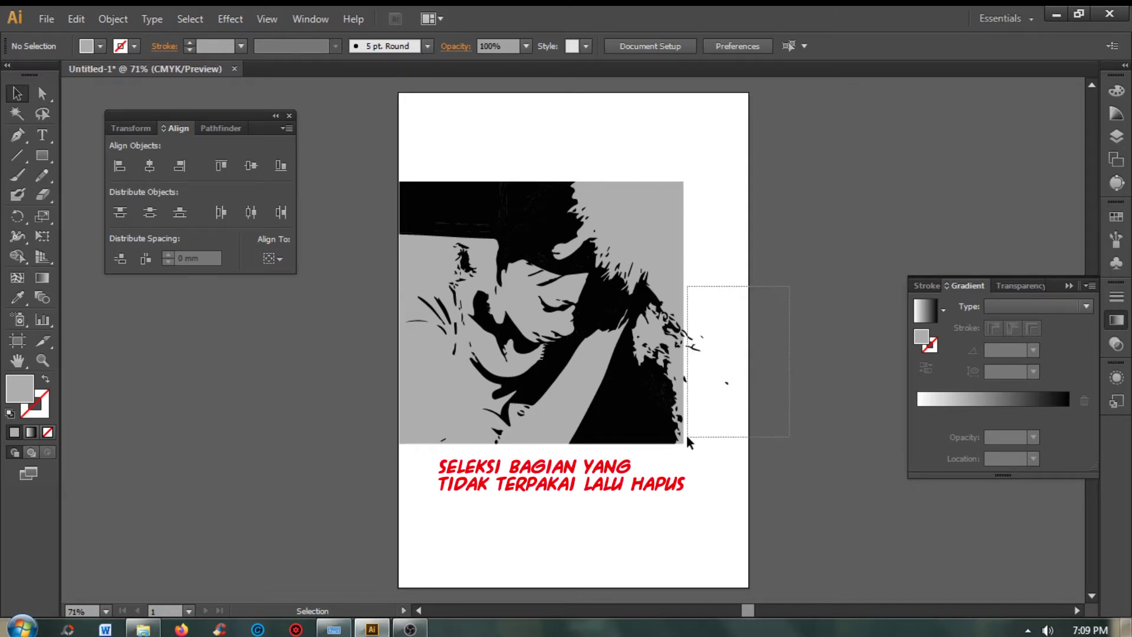
left_click_drag(688, 432, 682, 442)
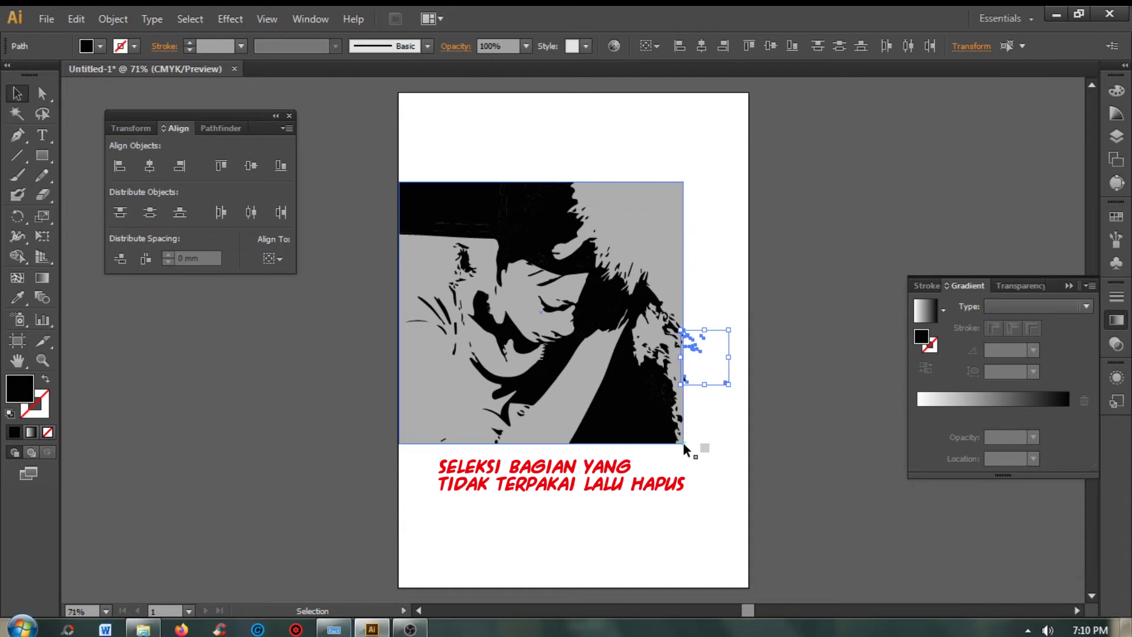
key("Delete")
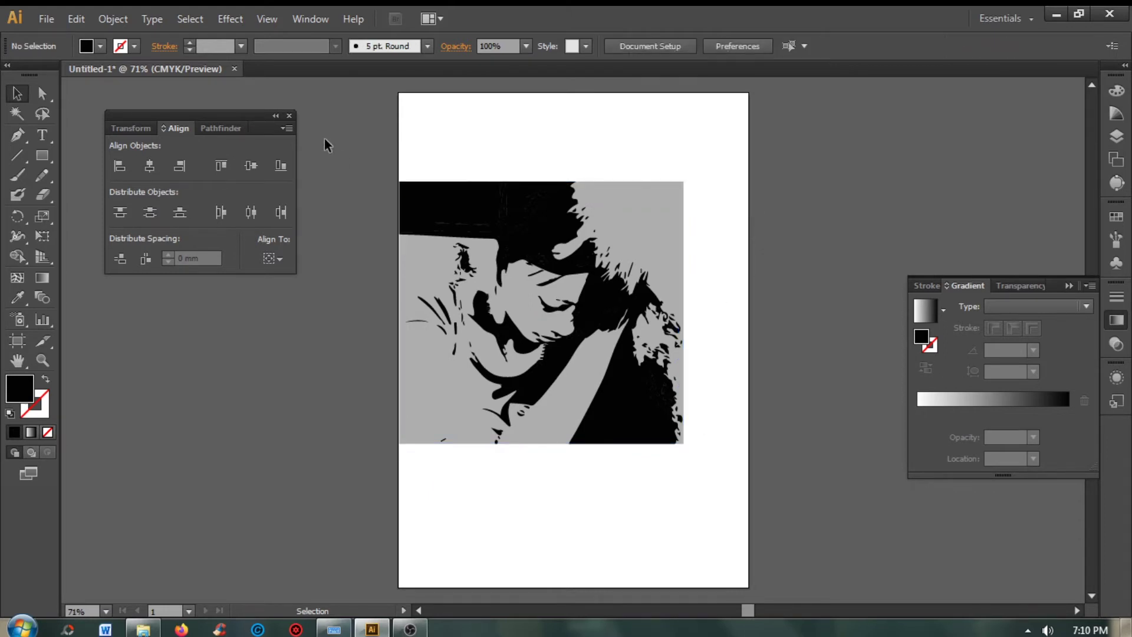
left_click_drag(342, 155, 804, 489)
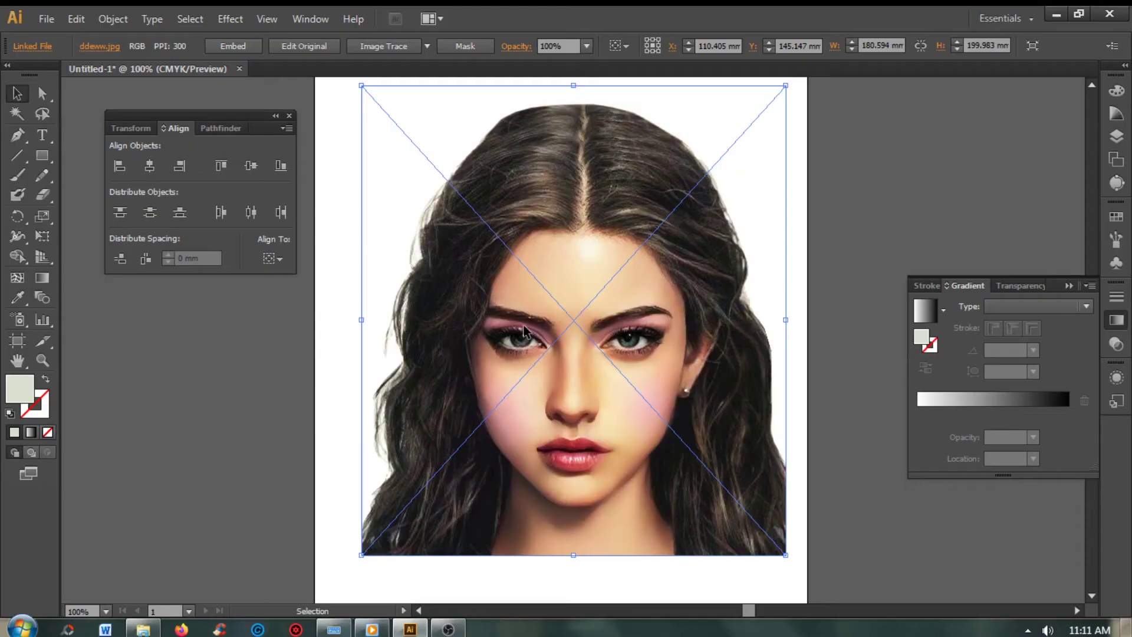
Nudge the portrait photo left and trace it with the 3 Colors preset.
left_click_drag(512, 332, 500, 331)
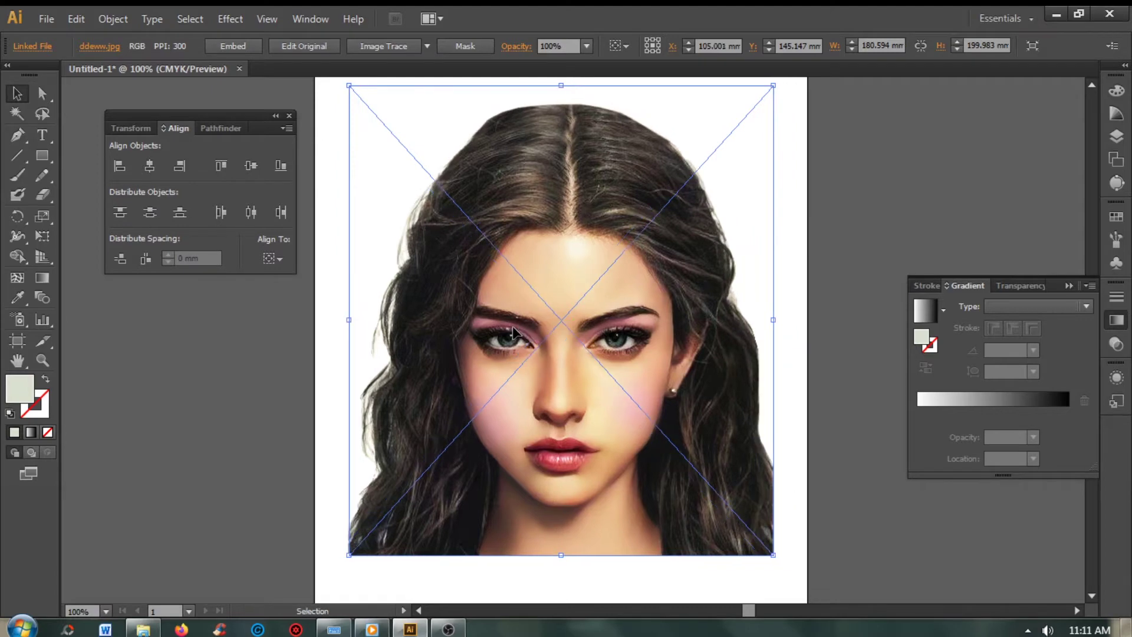
left_click(323, 358)
left_click(427, 45)
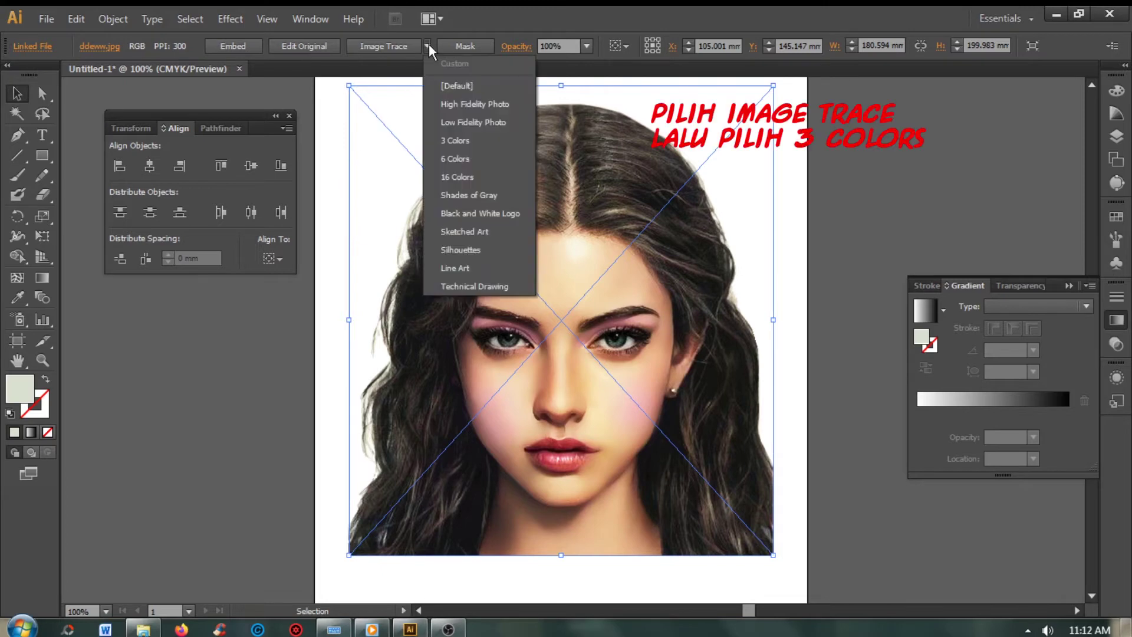
left_click(469, 141)
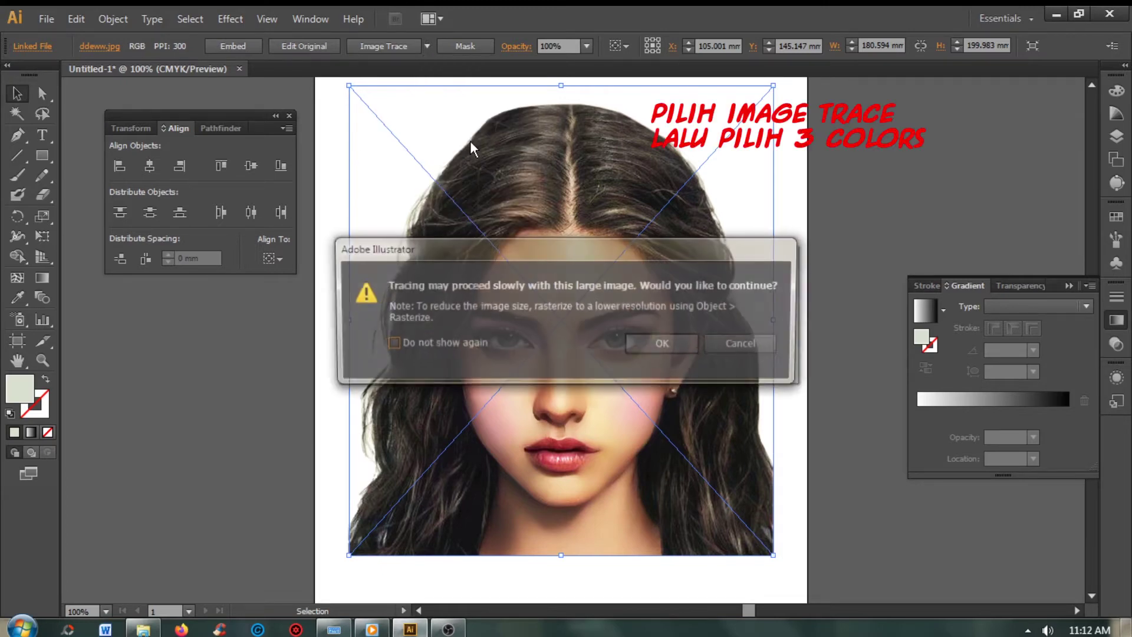
left_click(657, 342)
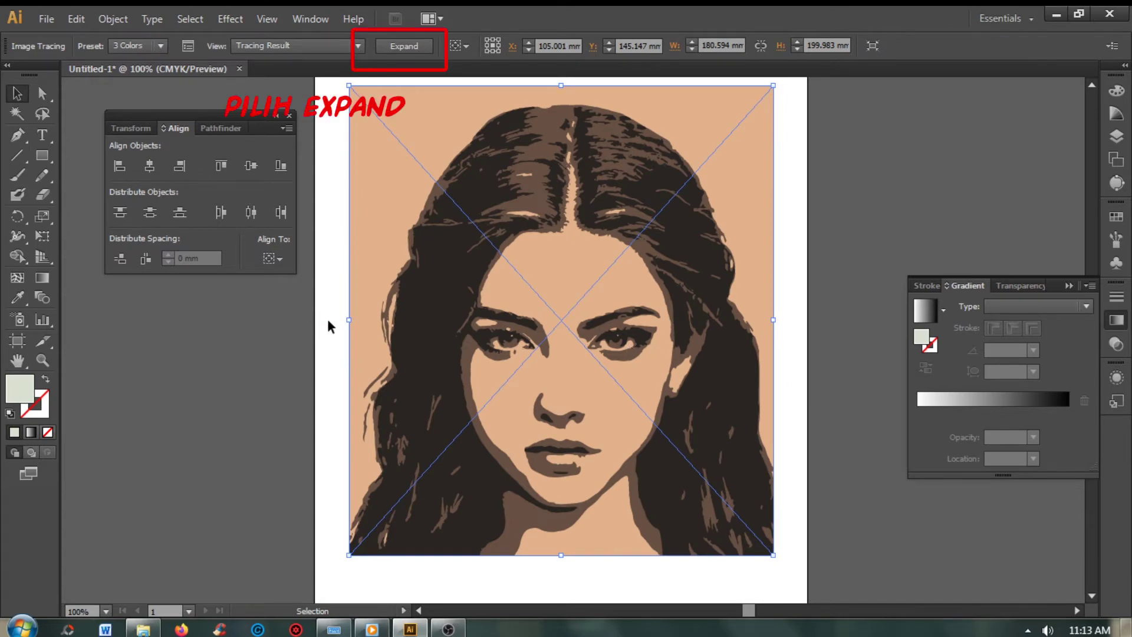
Expand the 3 Colors trace into an editable vector group.
left_click(415, 46)
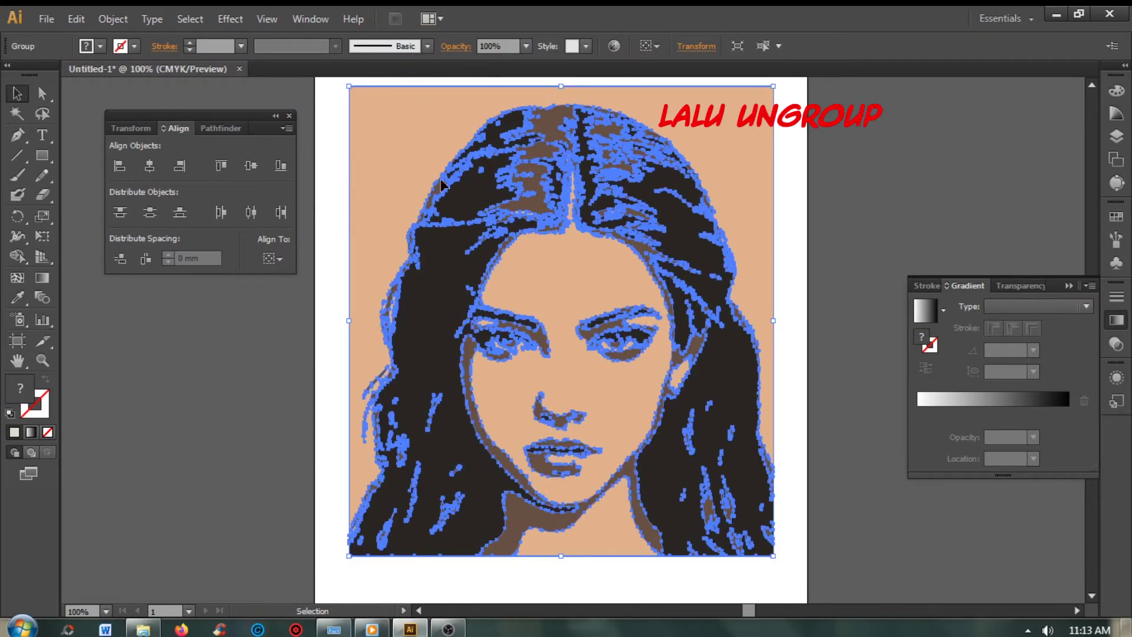
right_click(459, 210)
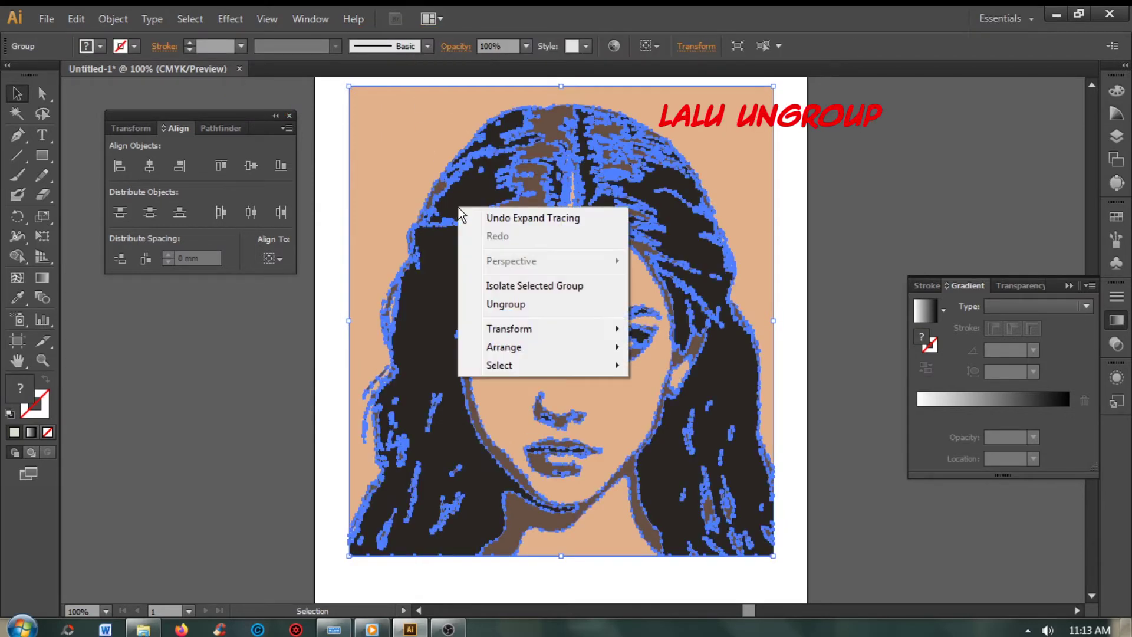
Ungroup the trace and recolour the medium-brown face and hair shape grey (7C787A).
left_click(333, 285)
left_click(462, 385)
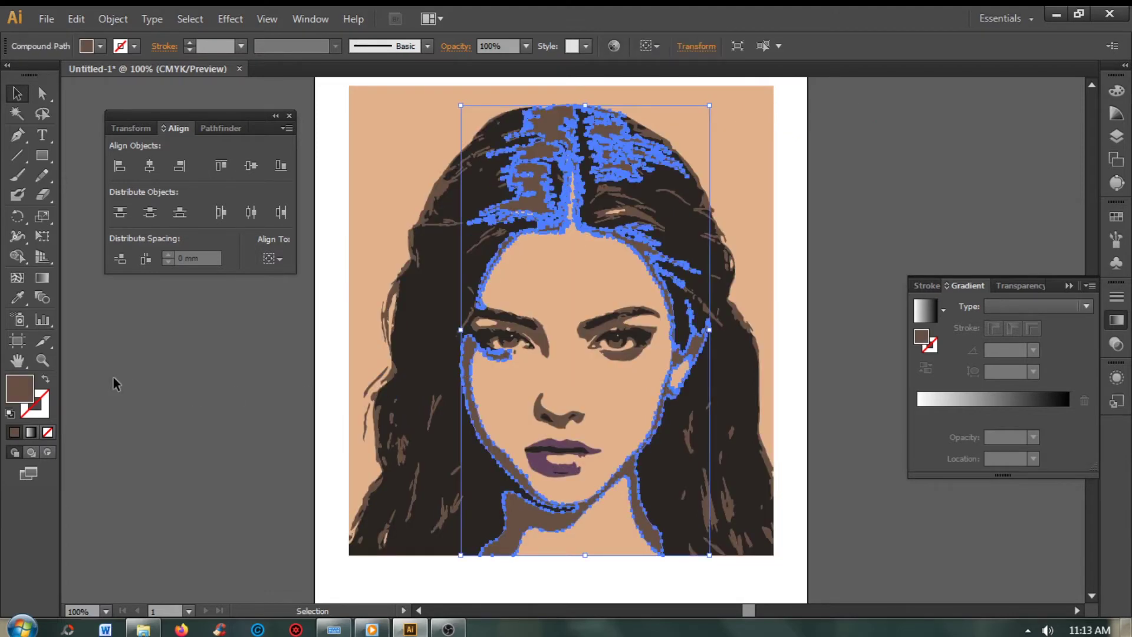
double_click(29, 389)
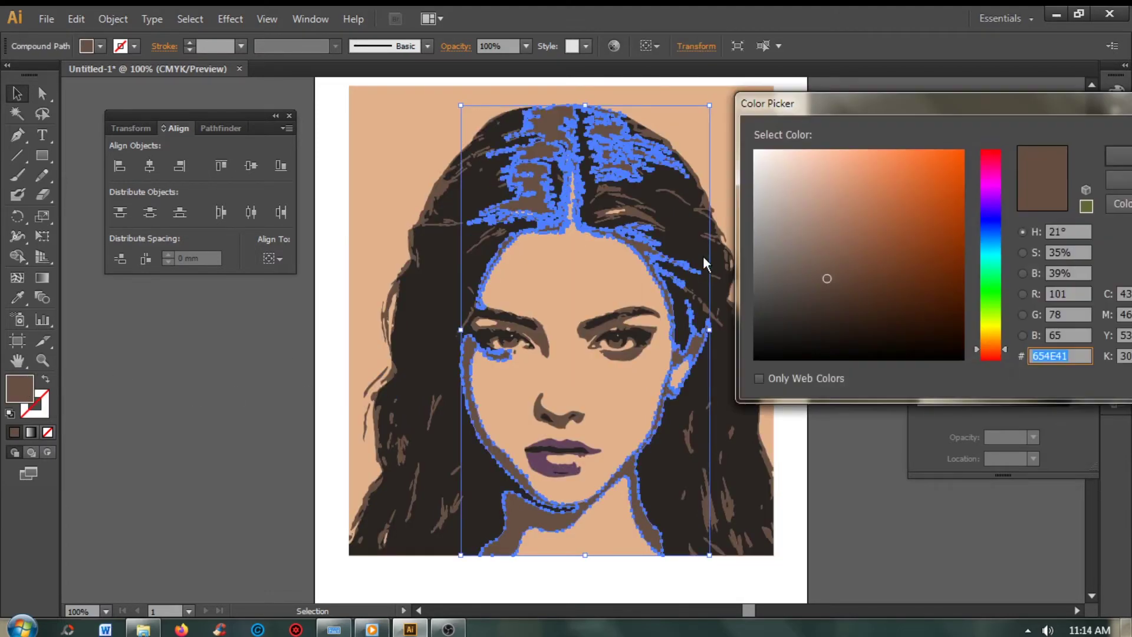
left_click_drag(776, 263, 758, 258)
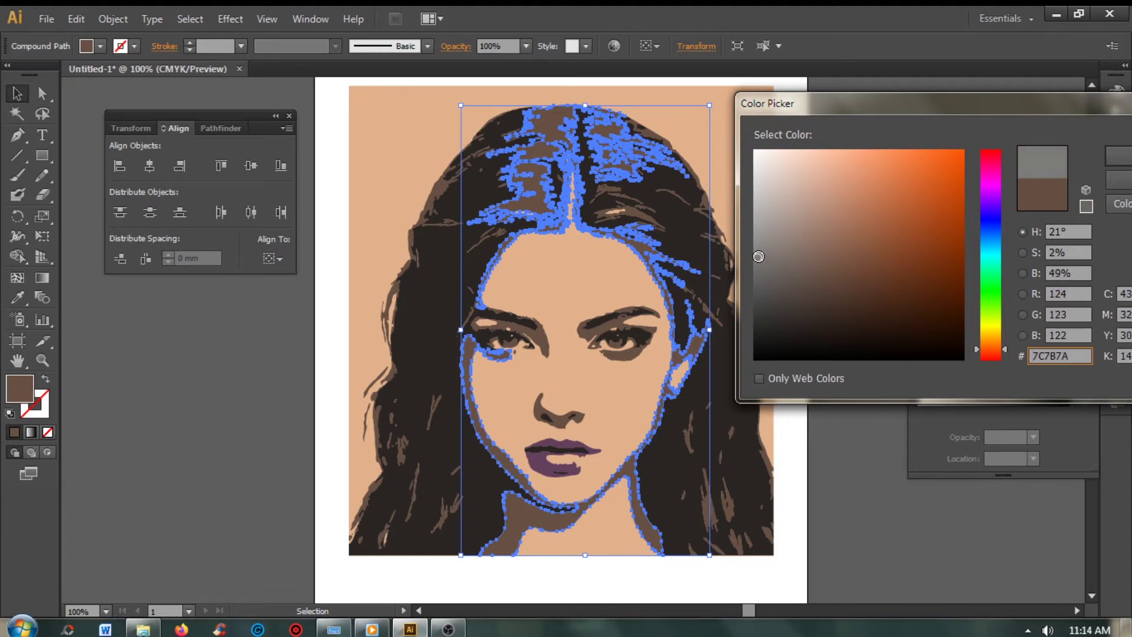
left_click(1119, 161)
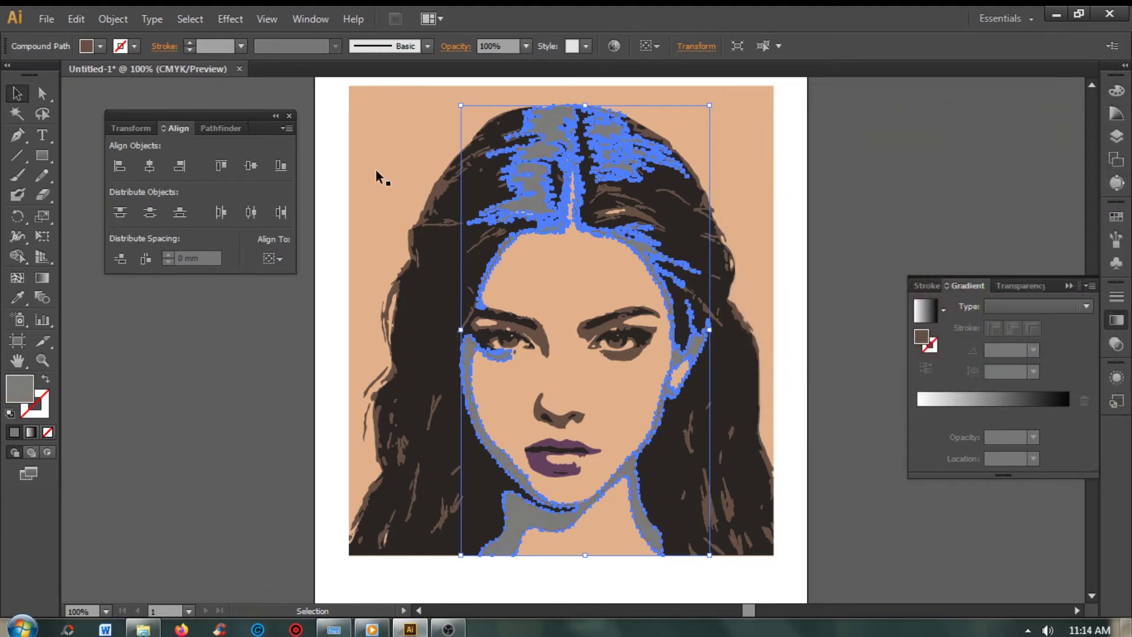
left_click(297, 345)
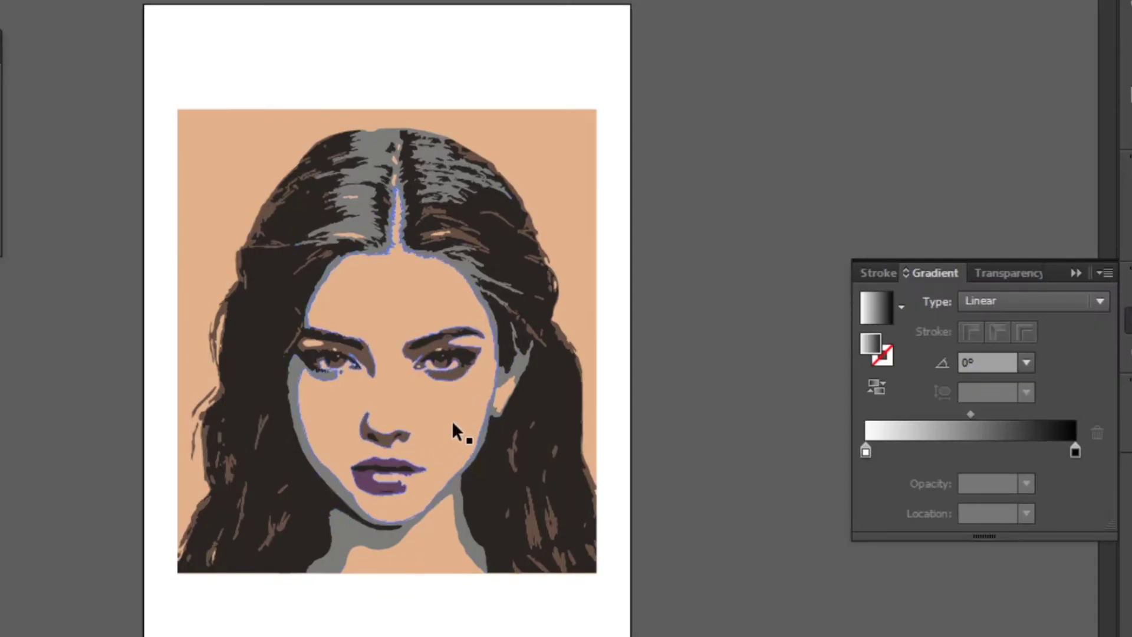
Fill the face with the Orange, Yellow gradient and set its third stop to 30% opacity.
left_click(452, 422)
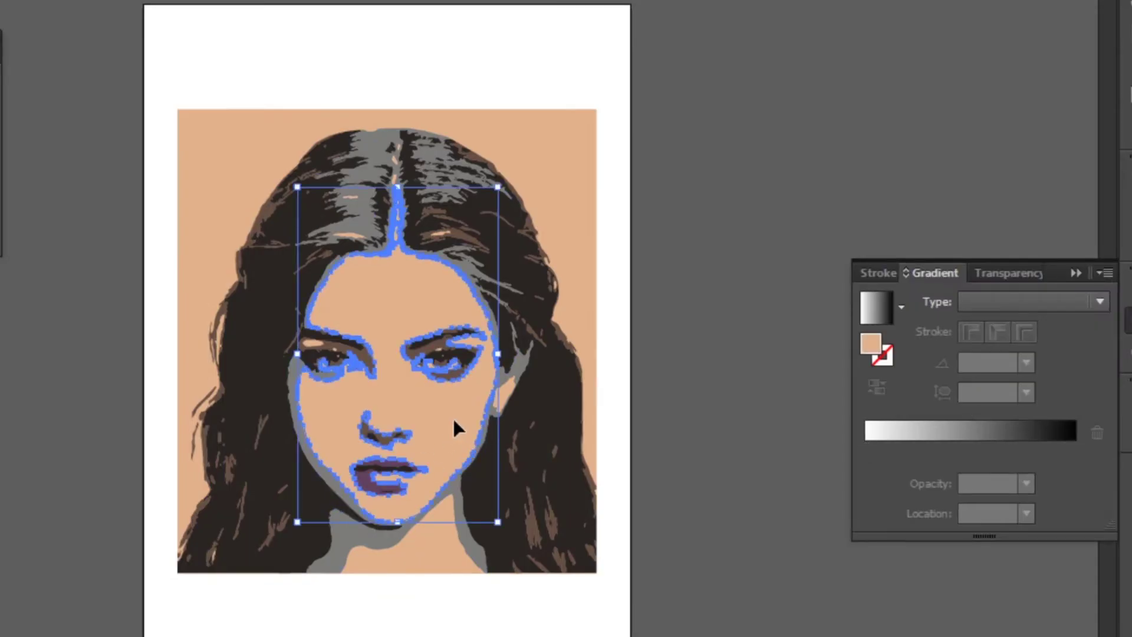
left_click(901, 307)
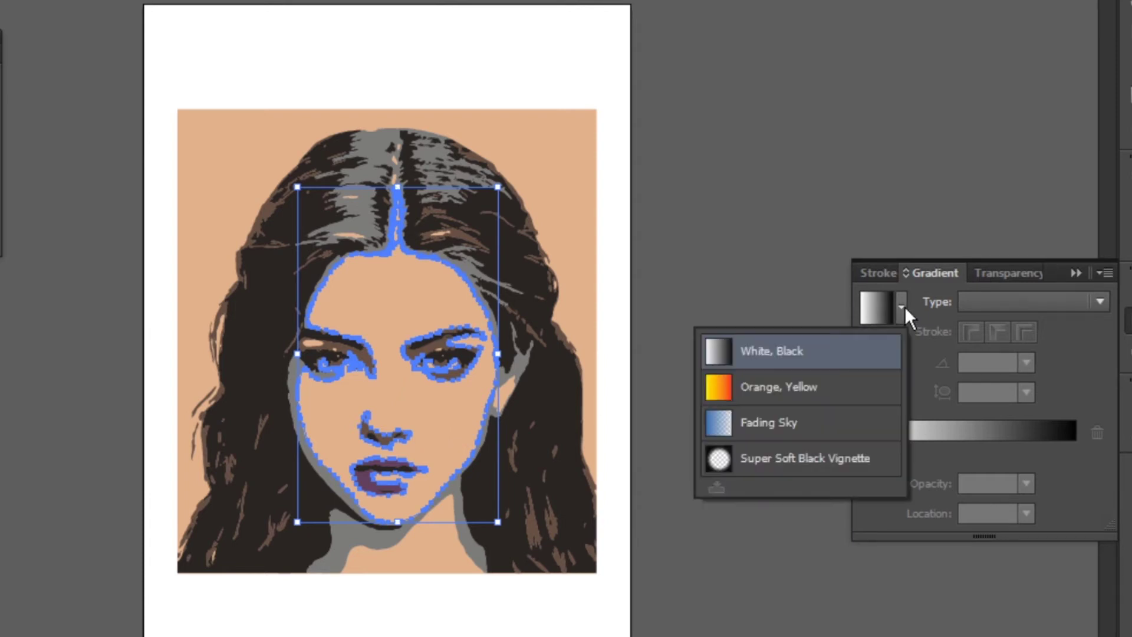
left_click(858, 392)
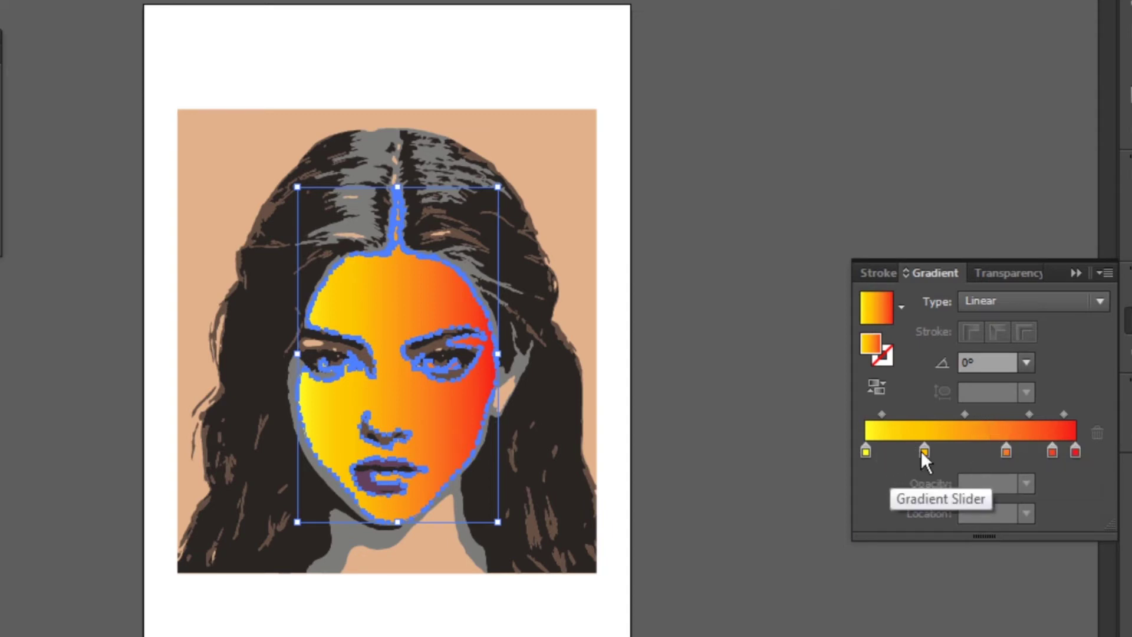
left_click_drag(923, 452, 911, 452)
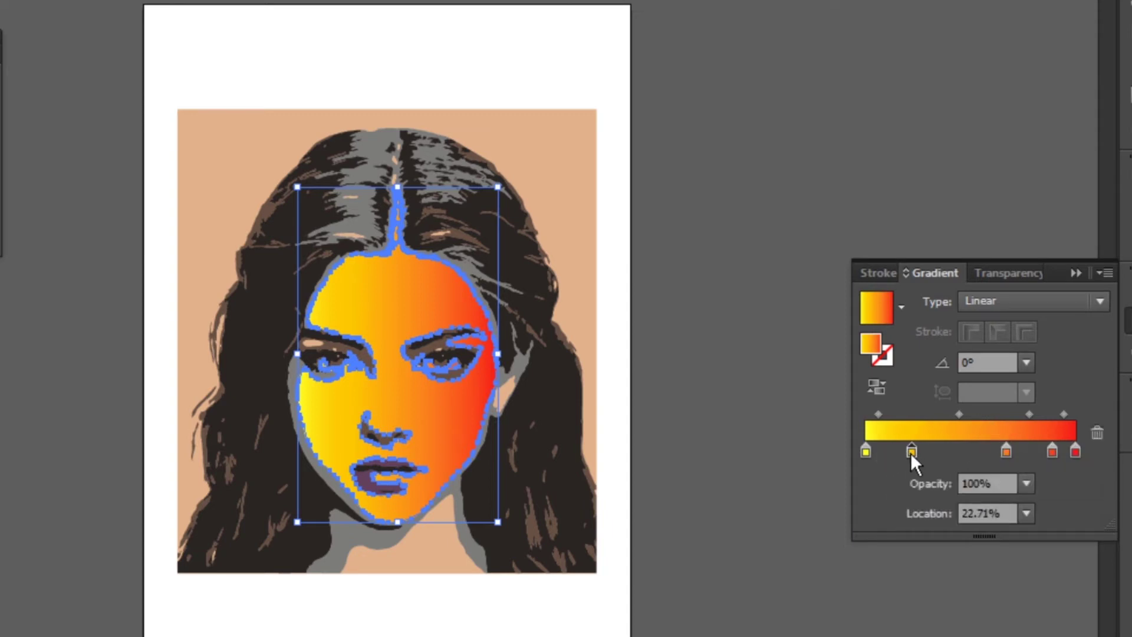
left_click(1010, 454)
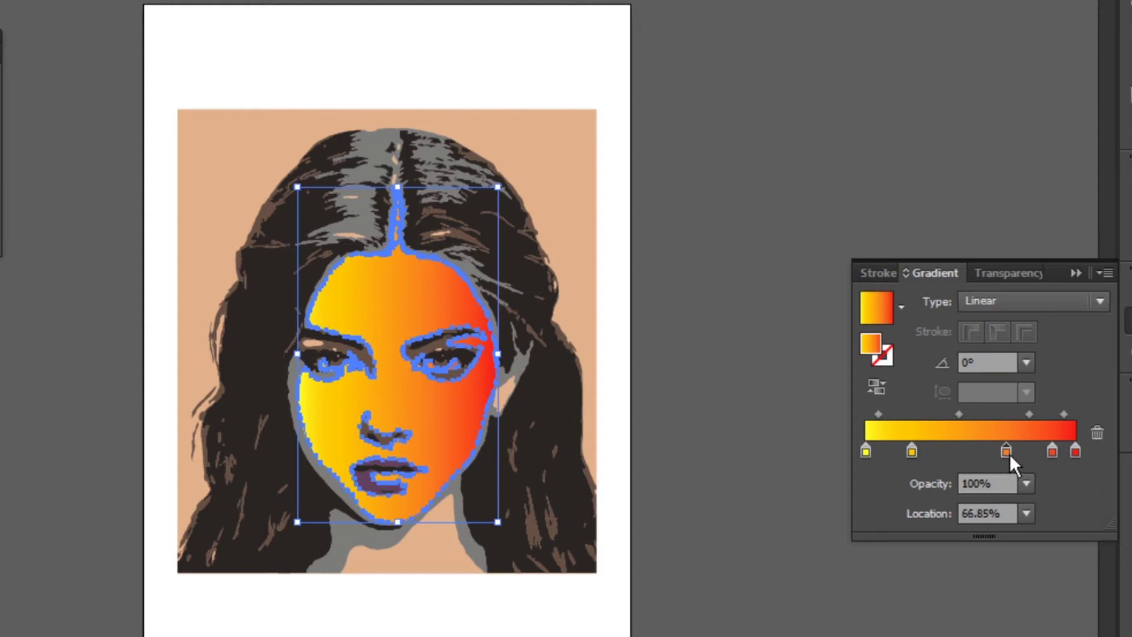
left_click(1028, 484)
left_click(1048, 286)
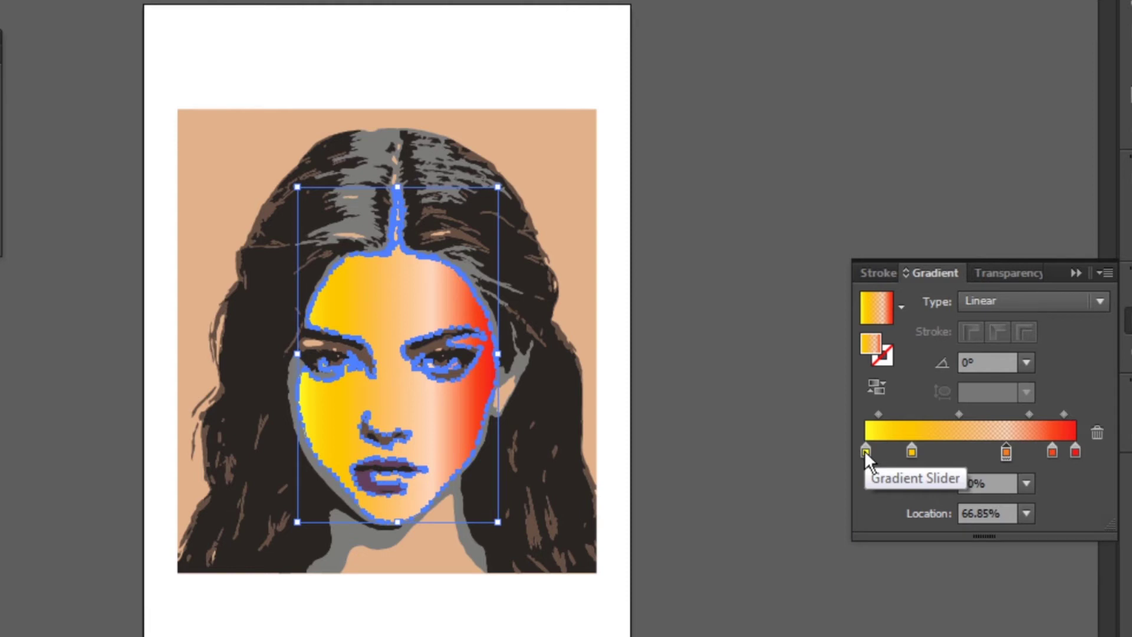
Move the second gradient stop to 15.19% with 80% opacity.
left_click(911, 453)
left_click_drag(911, 453, 896, 453)
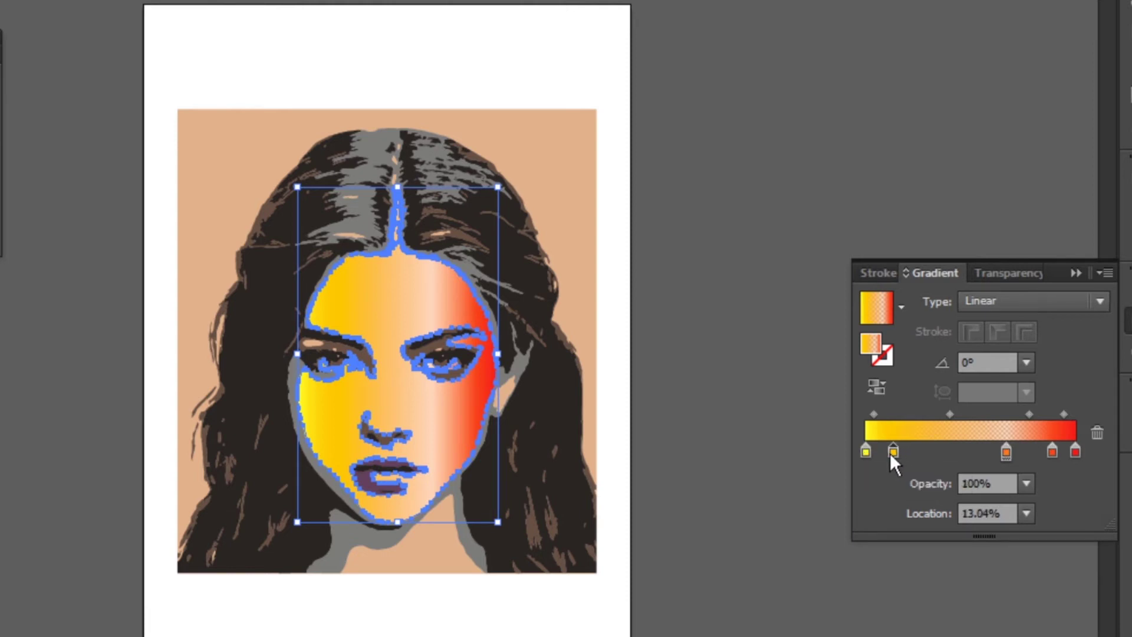
left_click(1026, 483)
key("Escape")
left_click(1025, 483)
left_click(1047, 408)
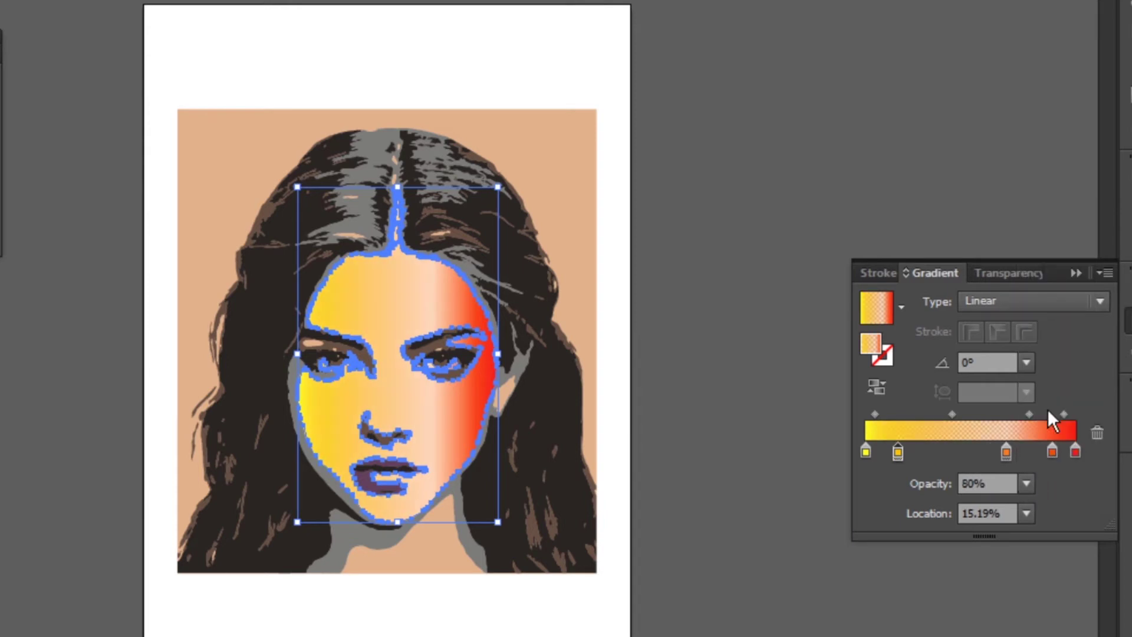
left_click(719, 235)
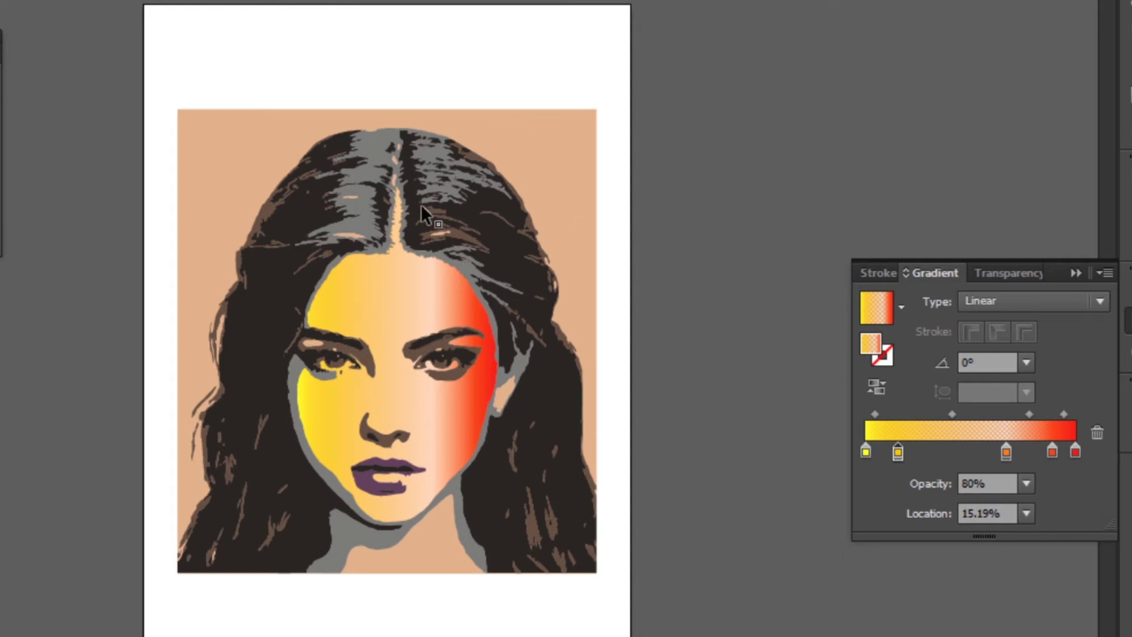
left_click(253, 302)
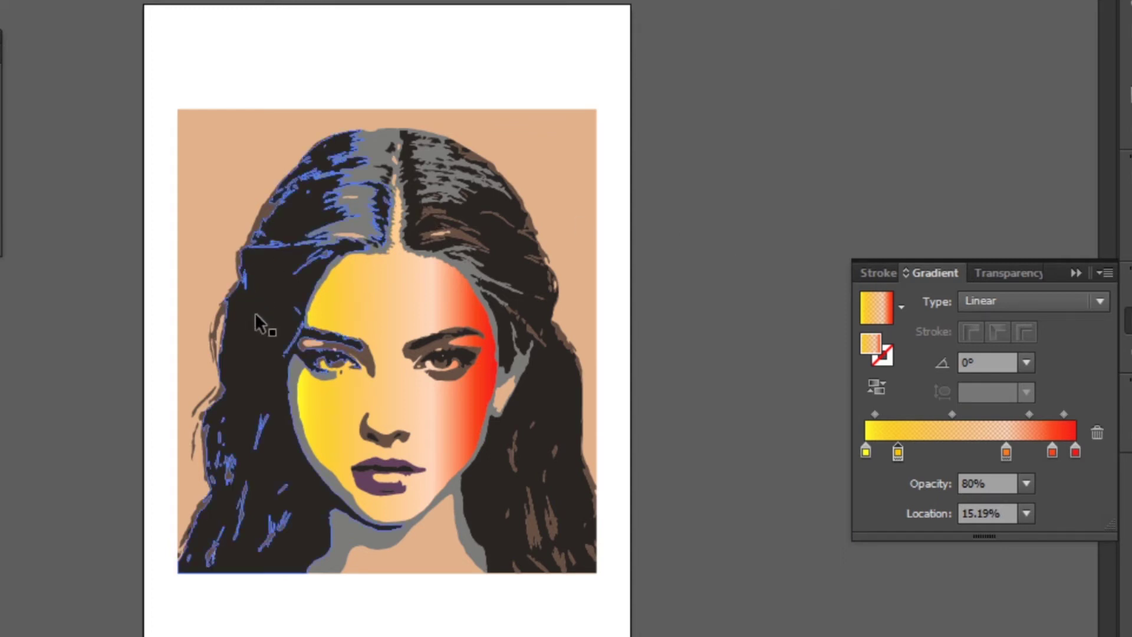
left_click(44, 343)
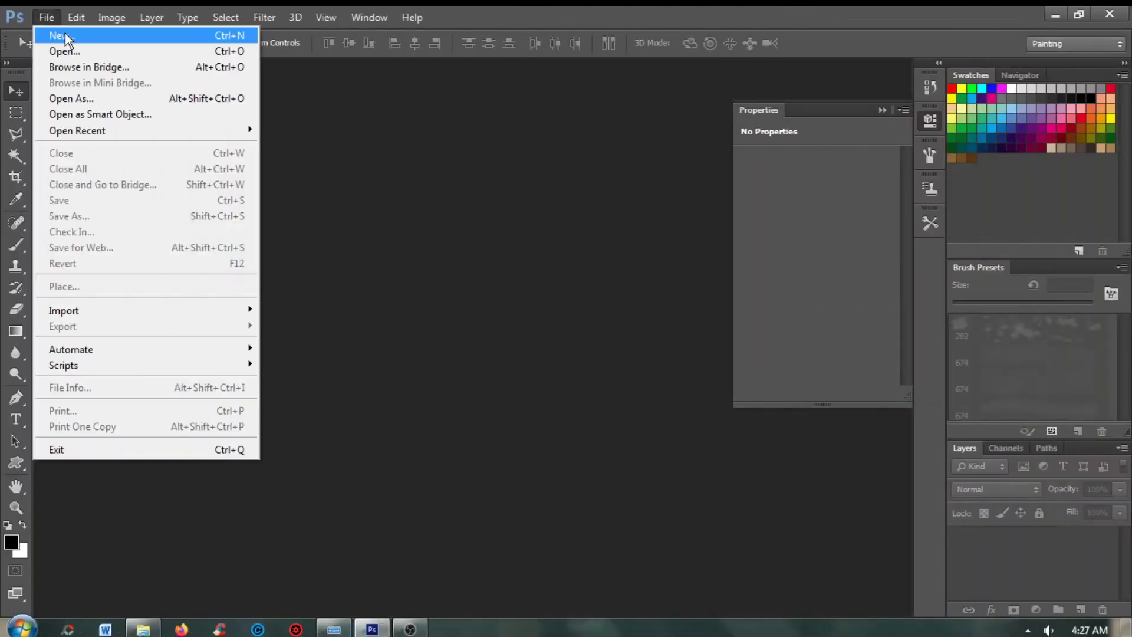
Create a new International Paper A4 document in Photoshop.
left_click(63, 34)
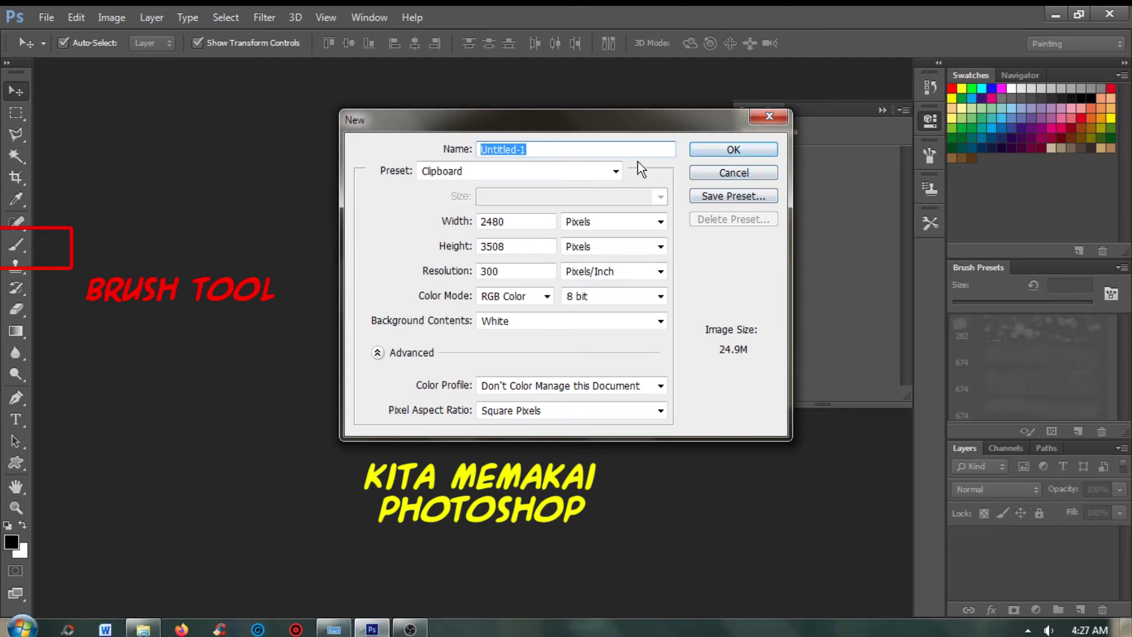
left_click(615, 169)
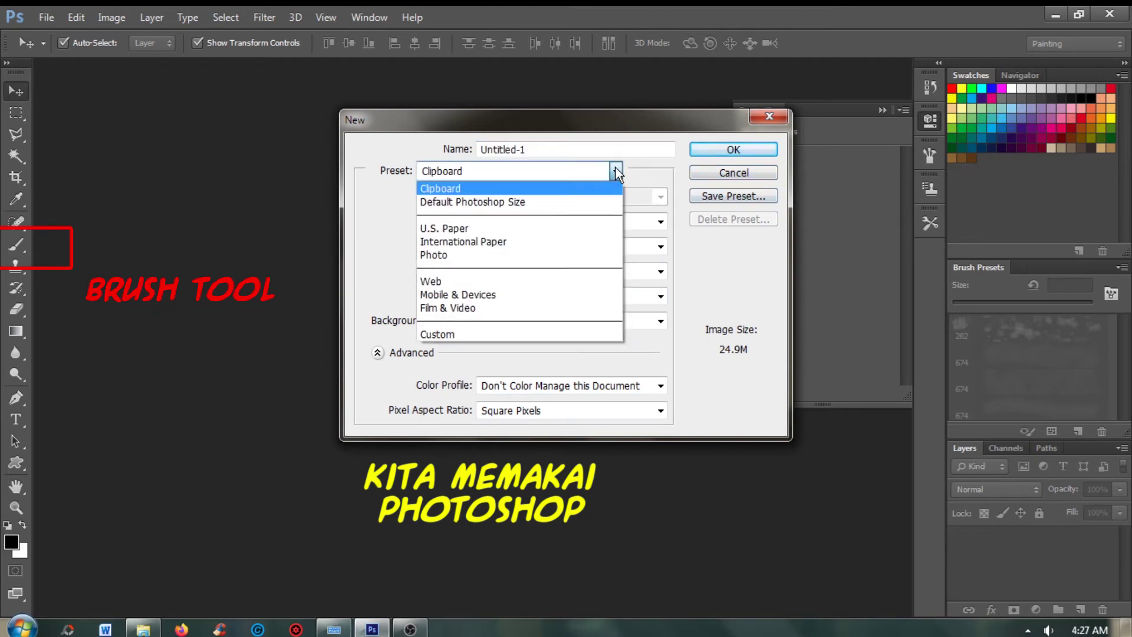
left_click(545, 241)
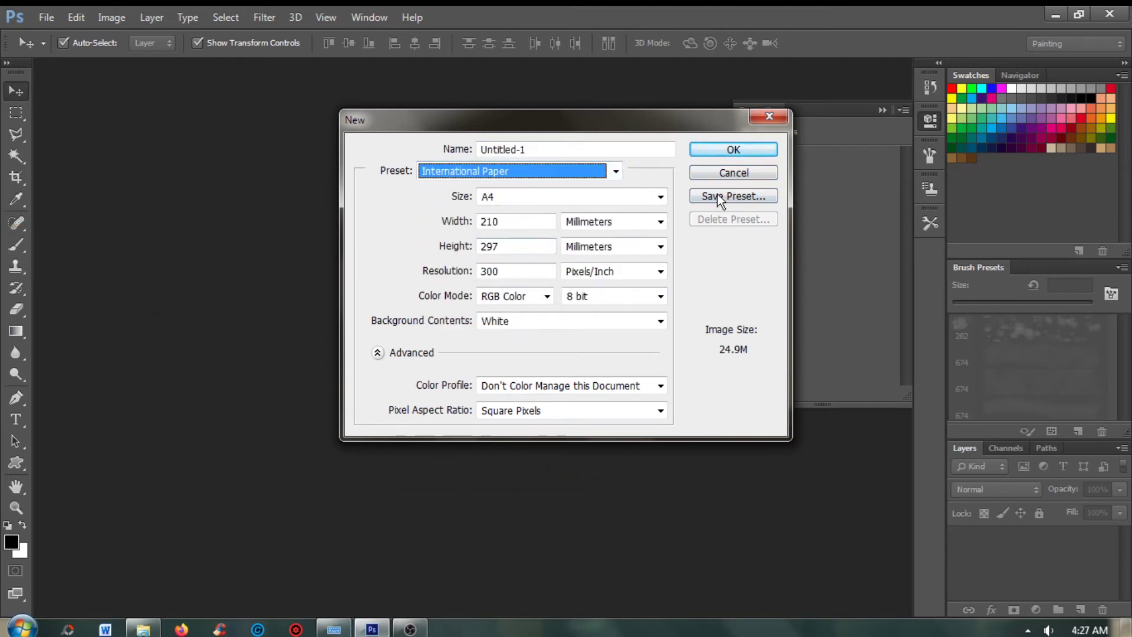
left_click(714, 149)
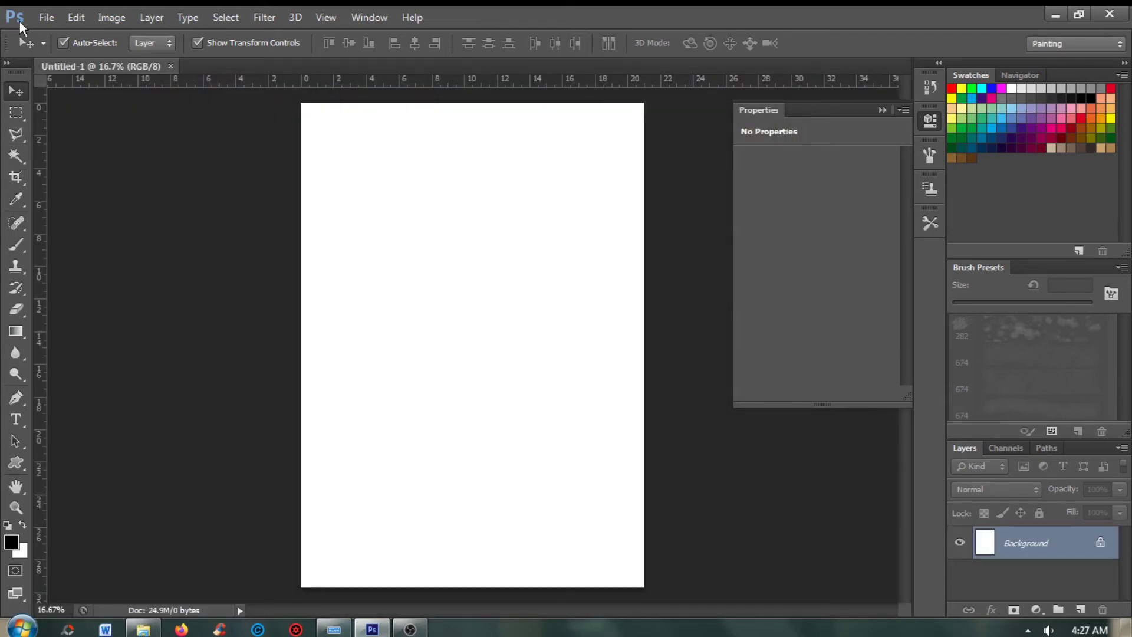
Place the g5.ai portrait artwork onto the A4 page as its own layer.
left_click(44, 17)
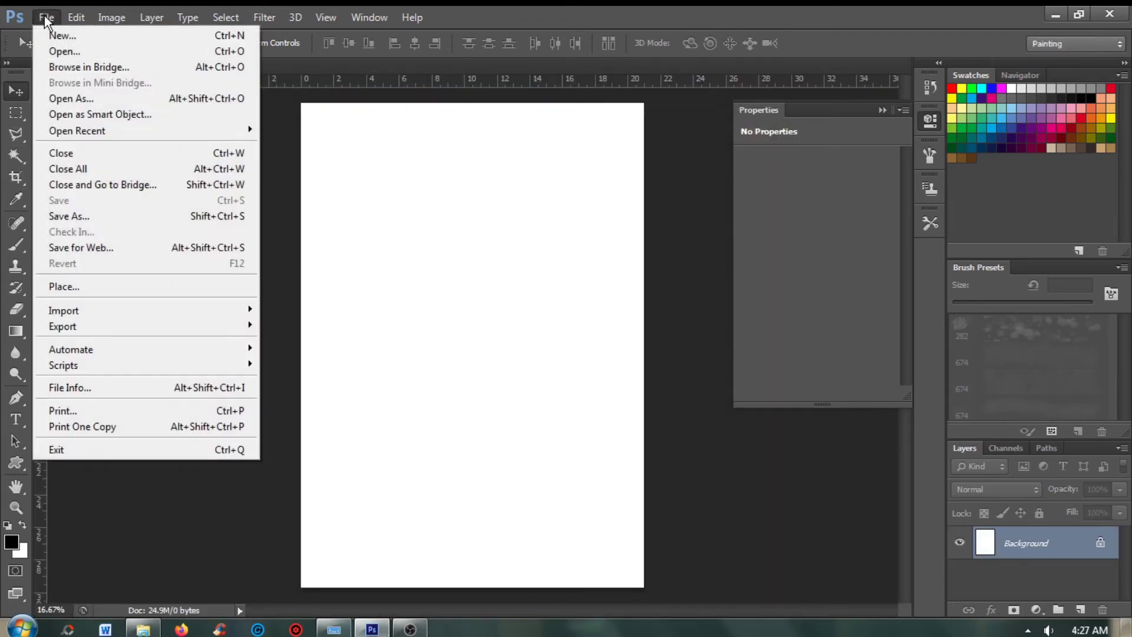
left_click(100, 288)
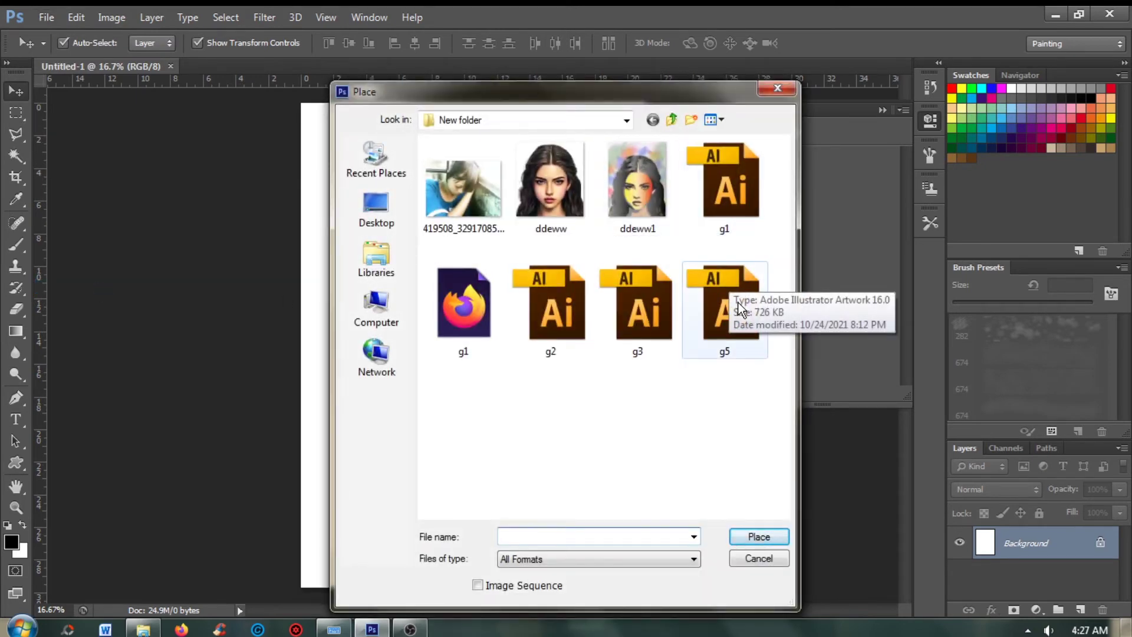
left_click(758, 337)
left_click(759, 533)
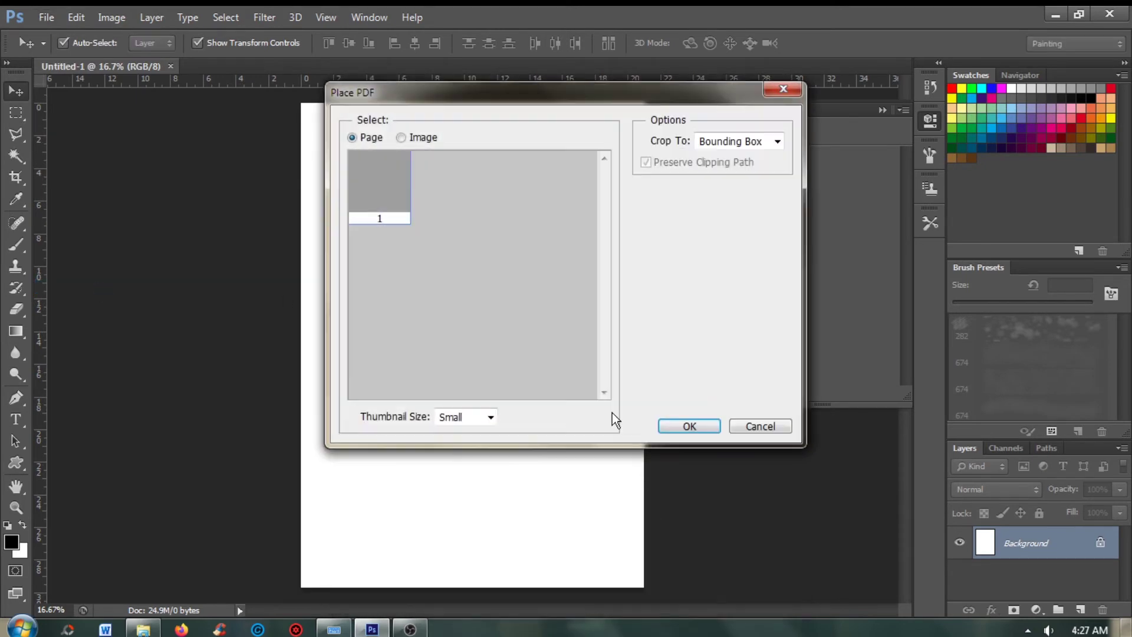
left_click(679, 425)
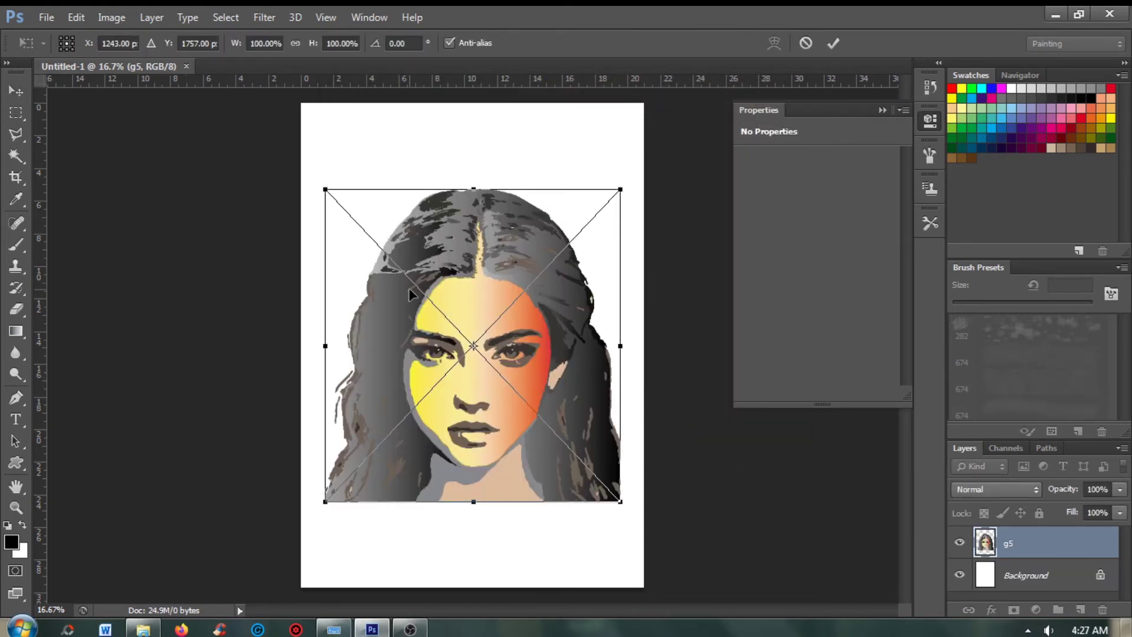
left_click(16, 90)
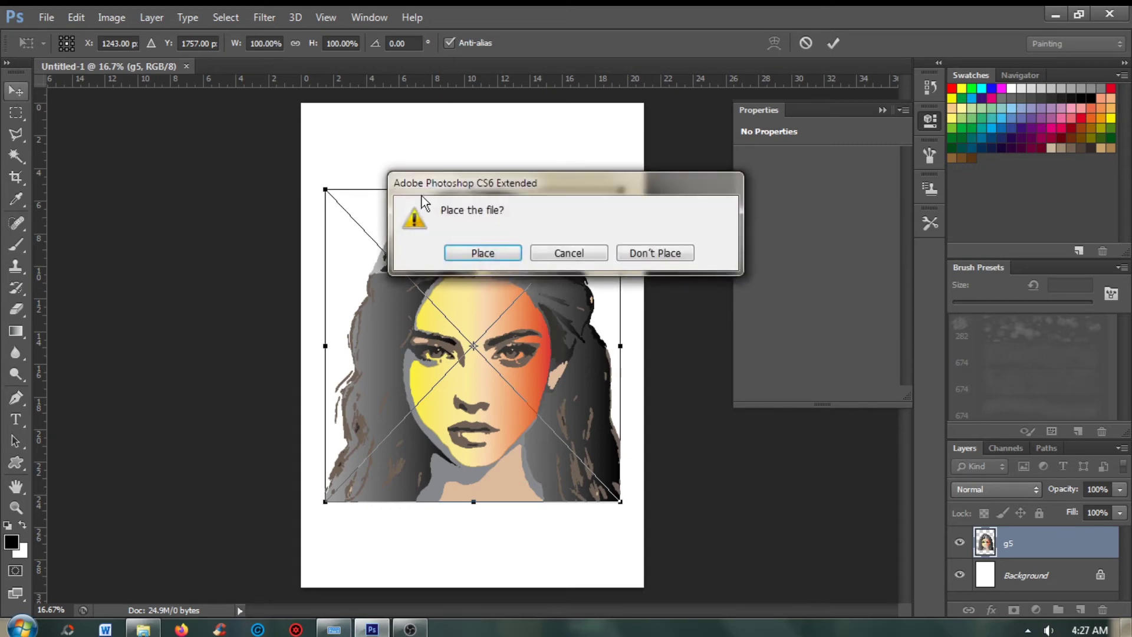
left_click(505, 254)
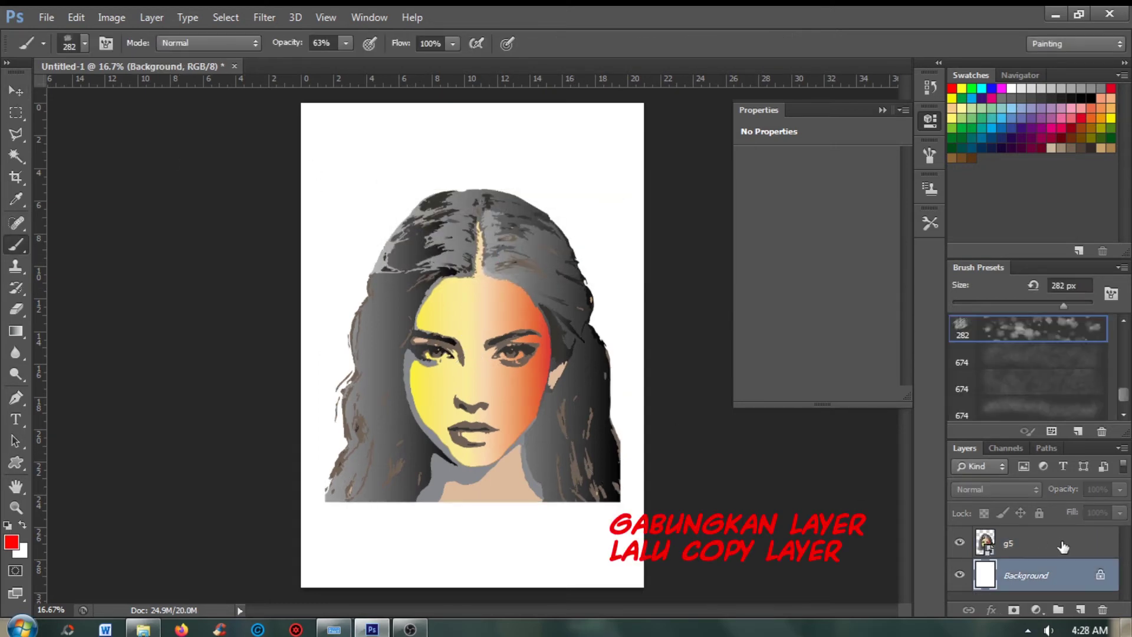
Flatten the image and duplicate the Background layer as Background copy.
left_click(1123, 449)
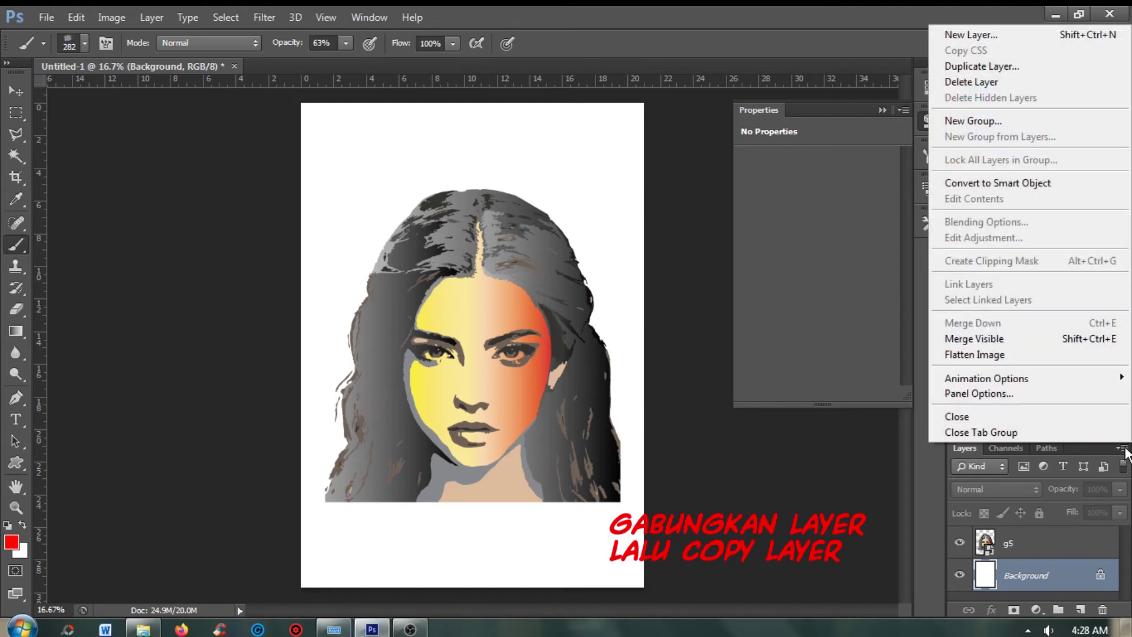
left_click(1037, 354)
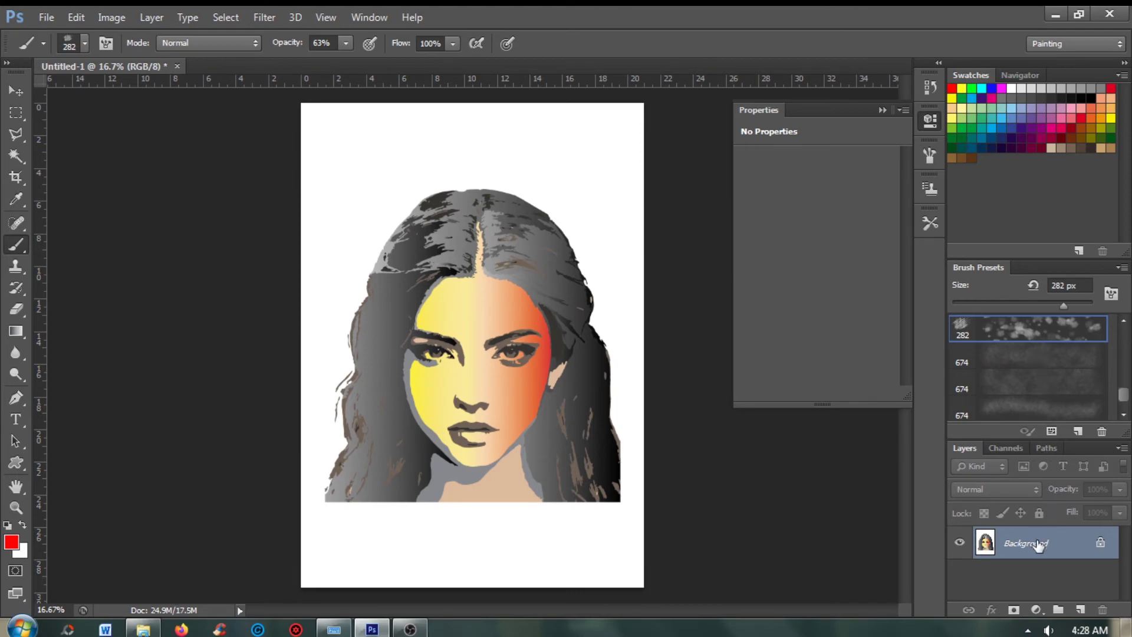
left_click_drag(1039, 545, 1079, 611)
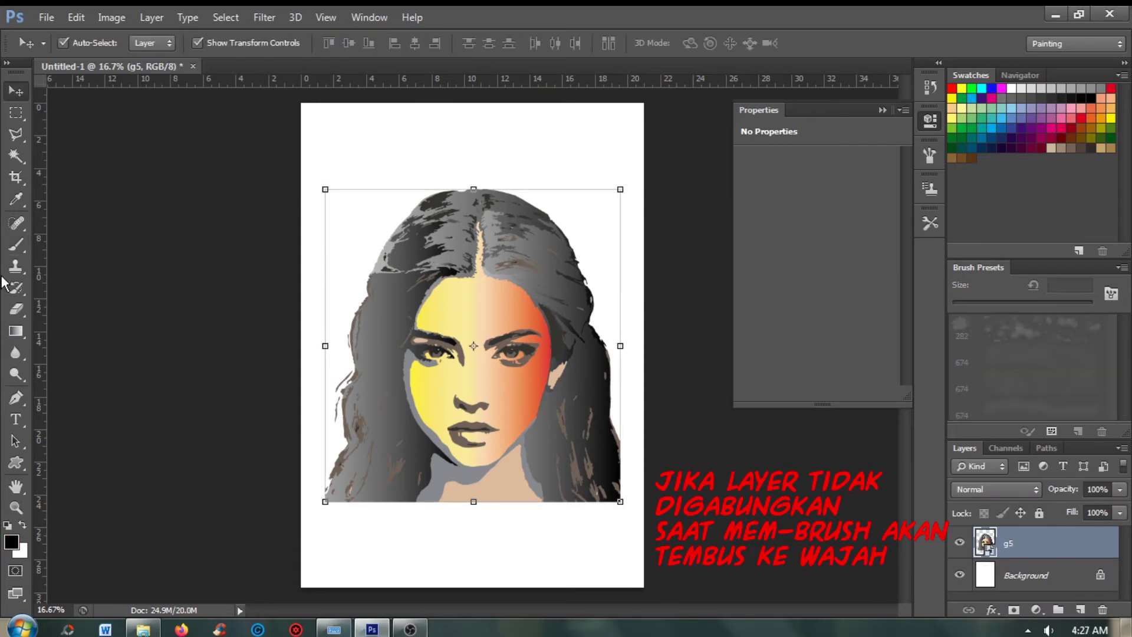
With a red foreground, brush dabs around the hair on the Background layer.
left_click(16, 247)
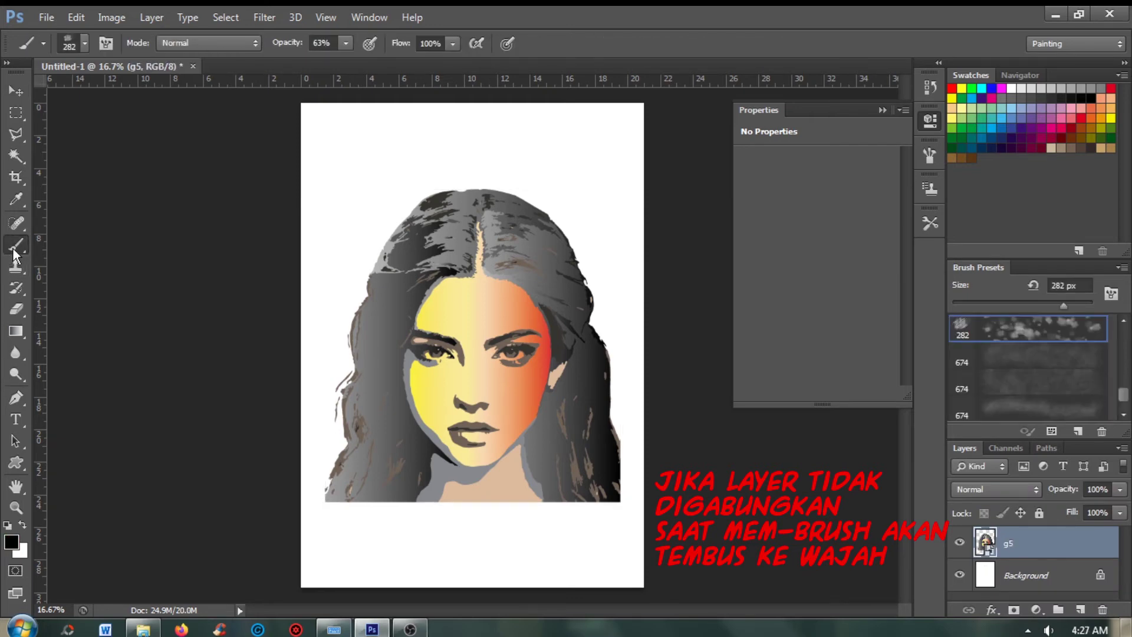
left_click(11, 541)
left_click_drag(873, 249, 1012, 188)
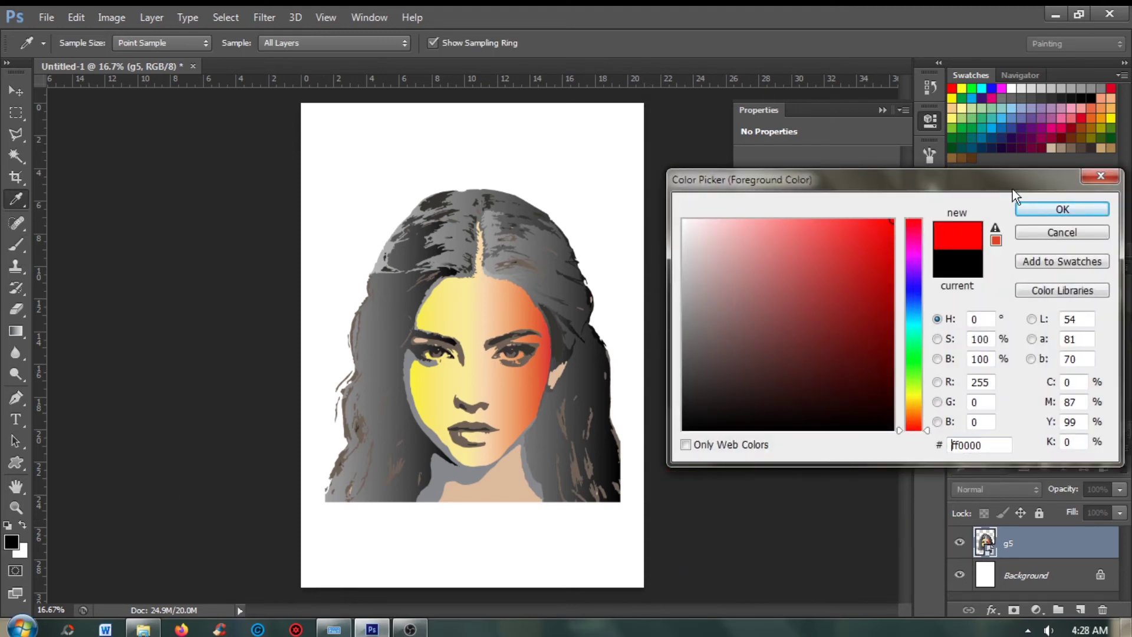
left_click(1041, 207)
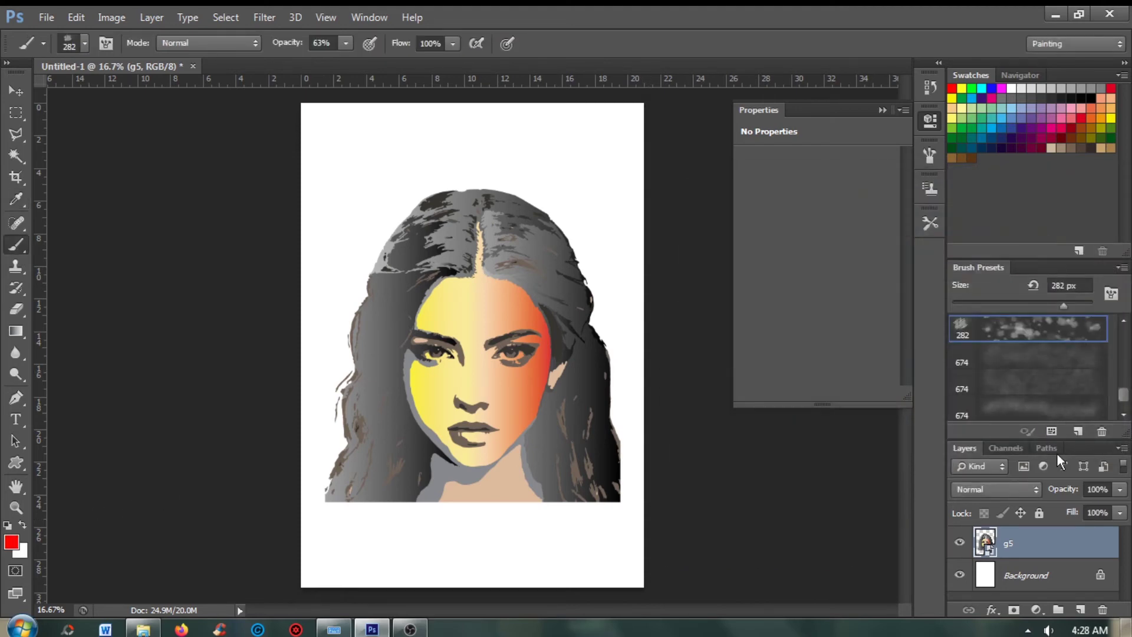
left_click(1037, 576)
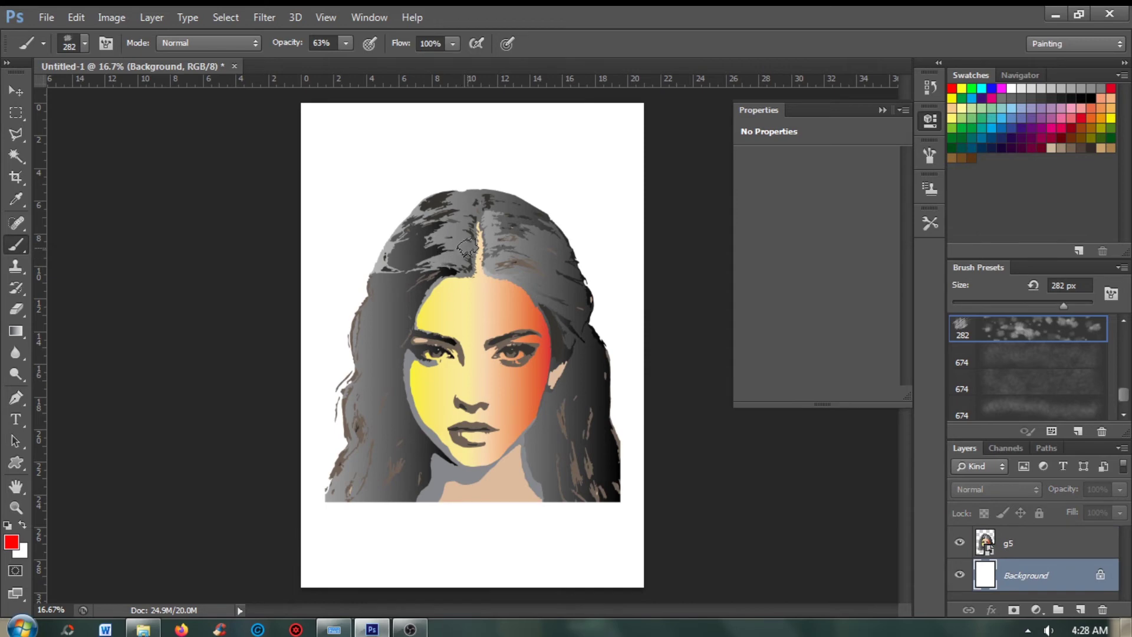
left_click_drag(460, 206, 366, 266)
mouse_move(485, 344)
left_mouse_down()
mouse_move(487, 401)
mouse_move(522, 448)
left_mouse_up()
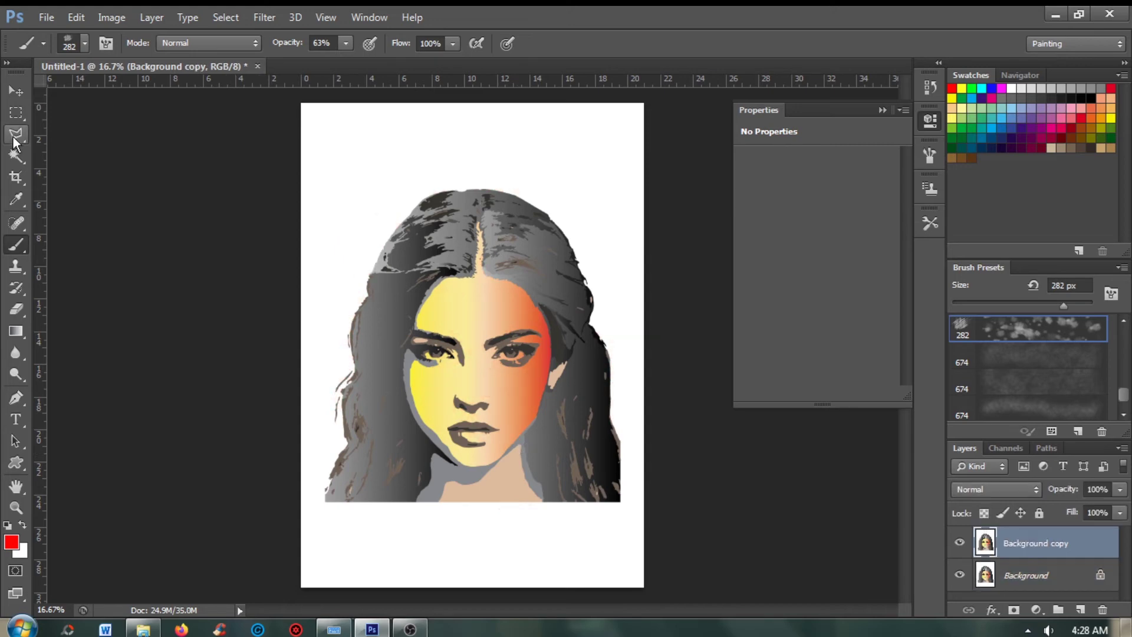
Magic-wand the white surround on Background copy, remove it, and make Background active.
left_click(16, 156)
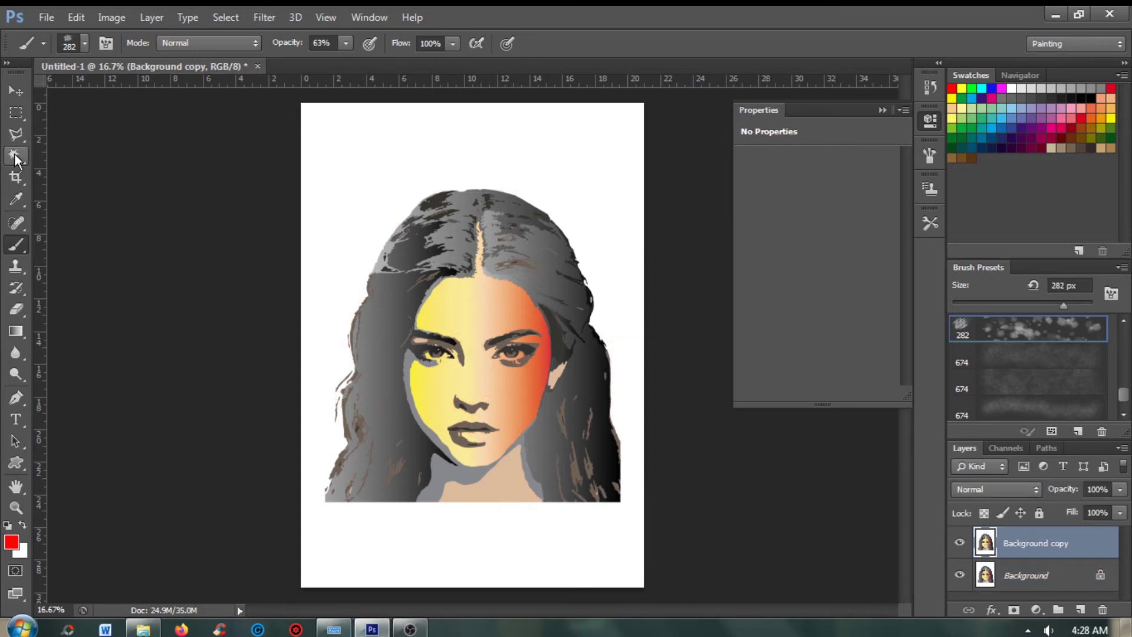
left_click(354, 202)
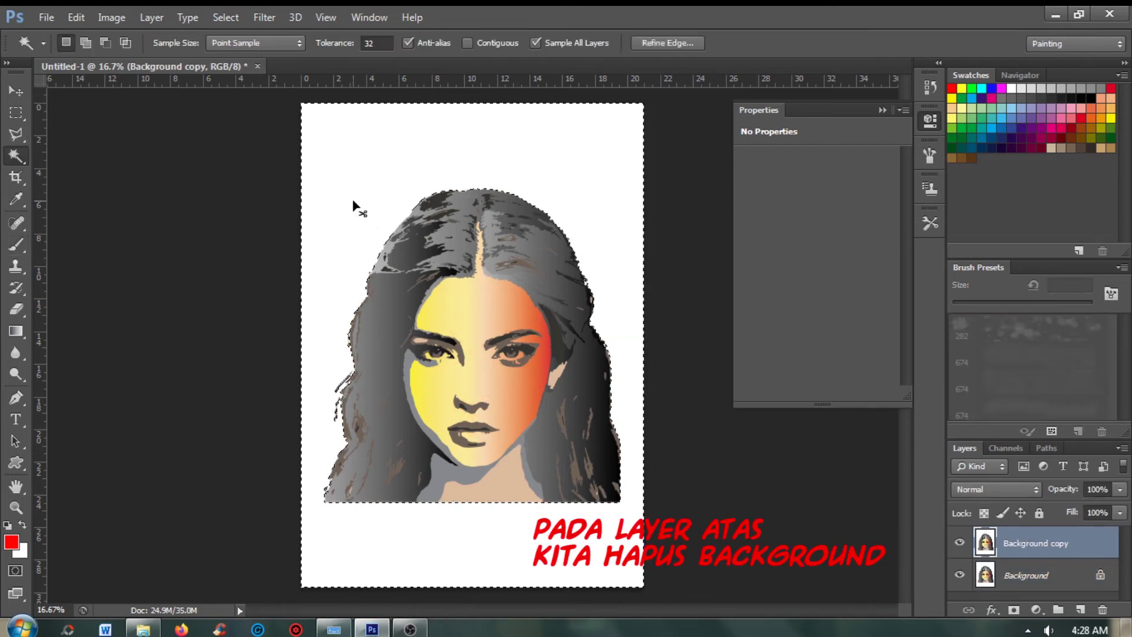
key("ctrl+d")
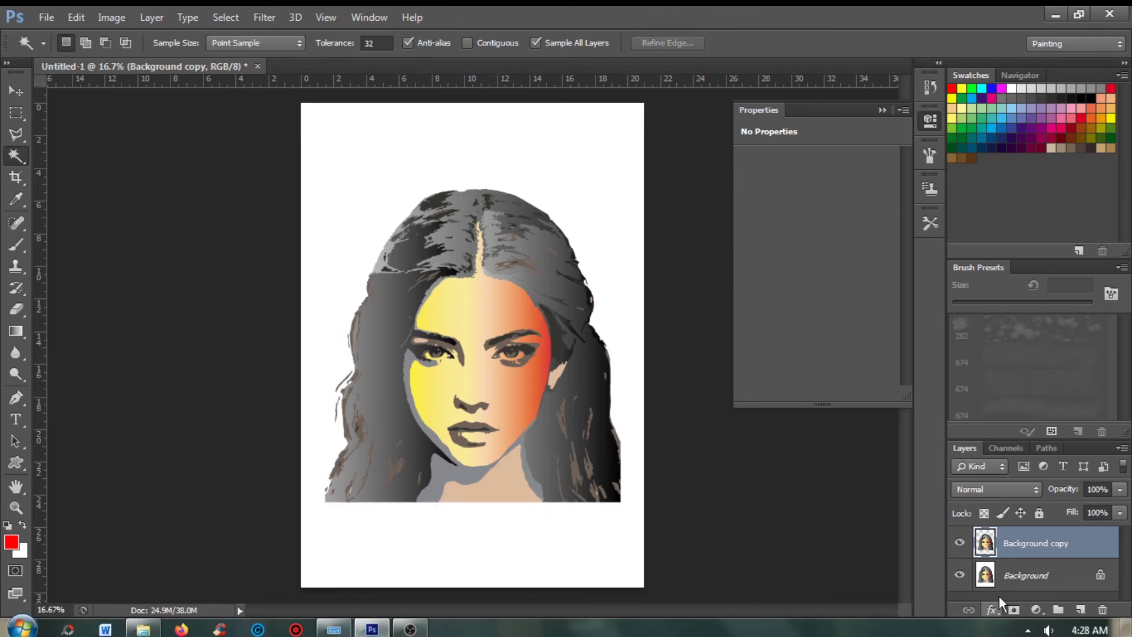
left_click(1026, 587)
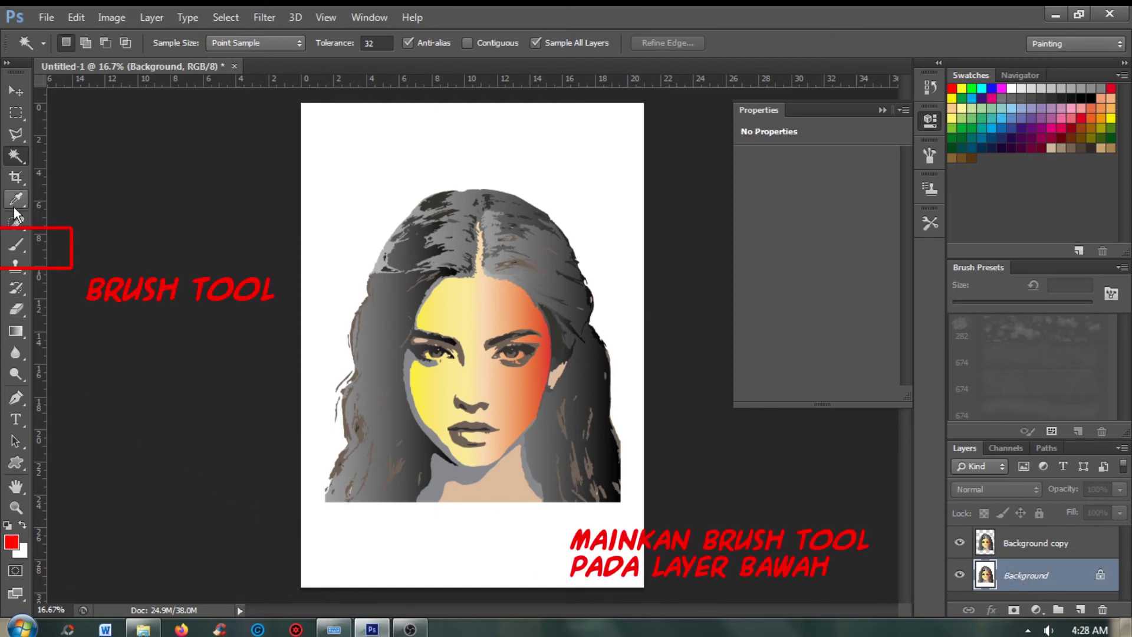
Set the Brush tool to 45% opacity with the 771 watercolour brush preset.
left_click(15, 245)
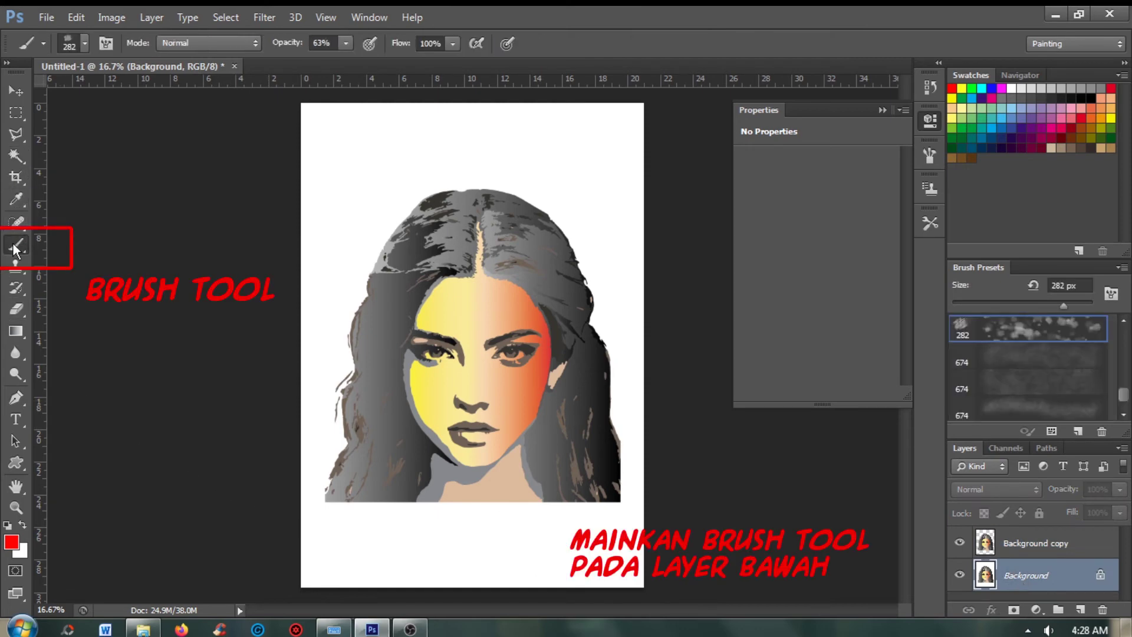
left_click(345, 44)
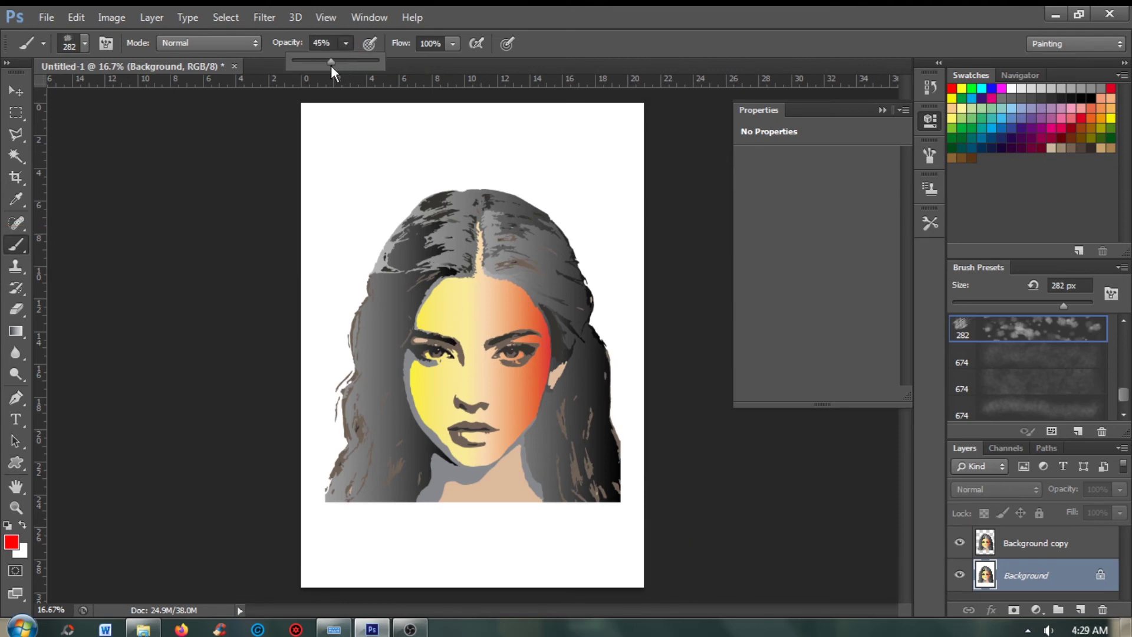
left_click(84, 41)
left_click(85, 41)
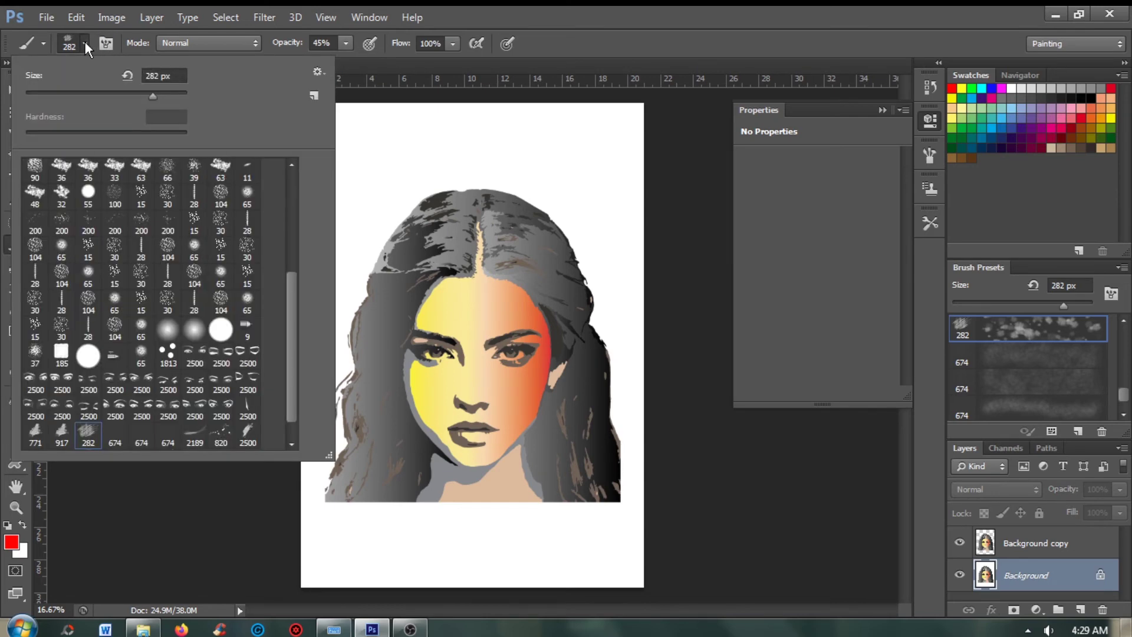
double_click(35, 431)
Paint pink strokes around the top, left and right sides of the hair.
left_click_drag(590, 219, 619, 319)
left_click_drag(377, 200, 330, 336)
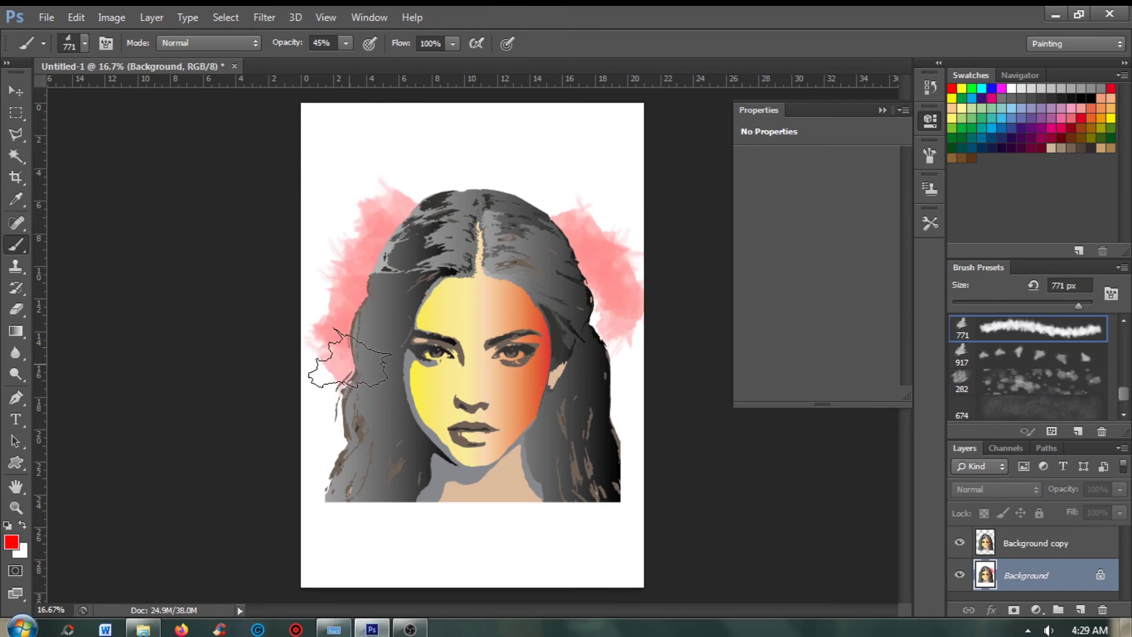
left_click_drag(595, 359, 622, 430)
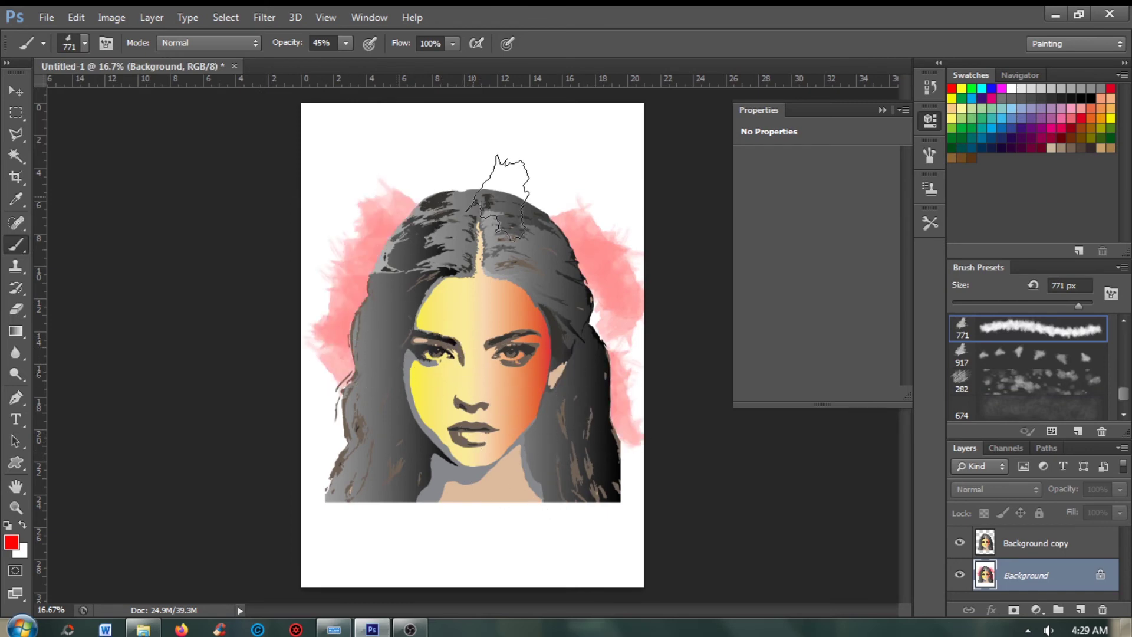
left_click_drag(489, 189, 563, 201)
left_click_drag(329, 341, 315, 466)
left_click_drag(625, 437, 643, 507)
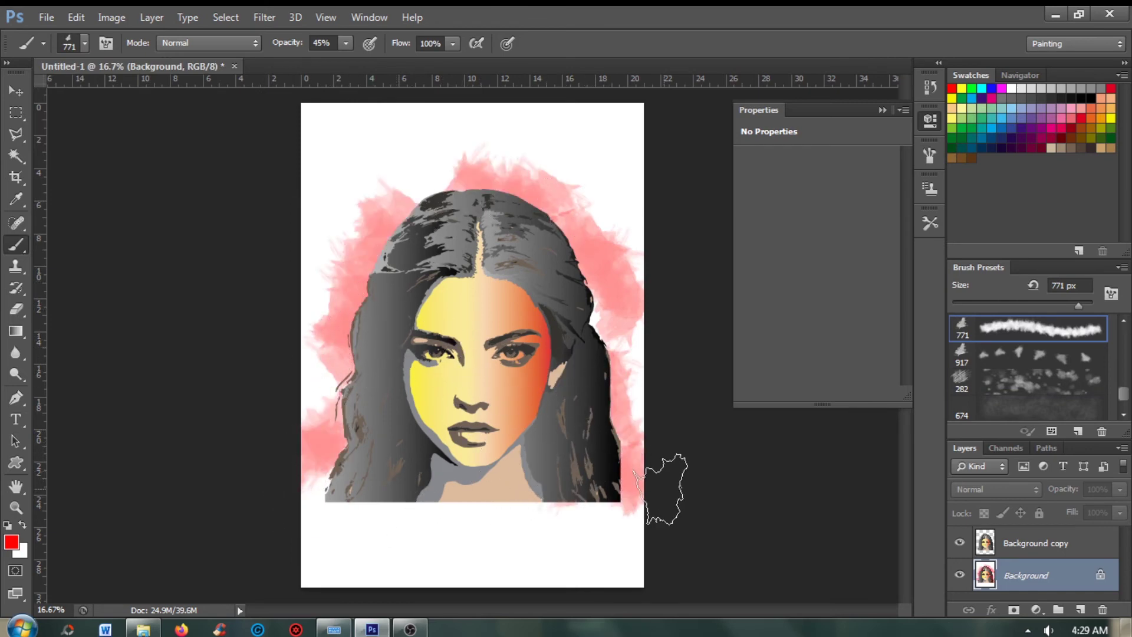
Switch to a light blue foreground, 28% brush opacity and the 282 splatter brush.
left_click(12, 541)
left_click(908, 293)
left_click(782, 232)
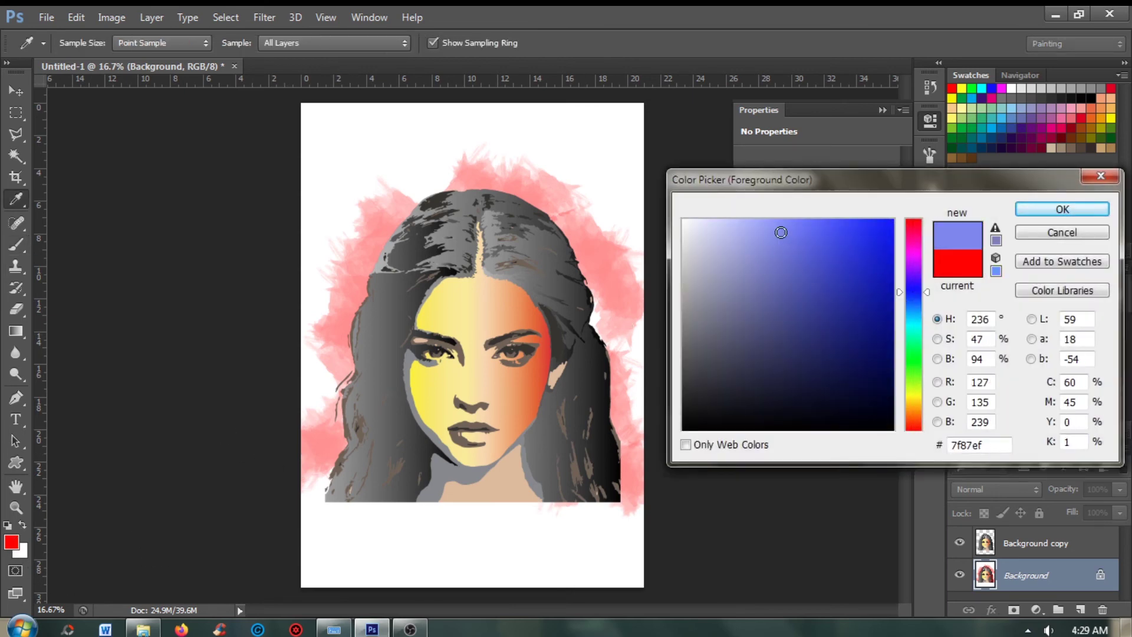
left_click(1032, 212)
left_click(346, 43)
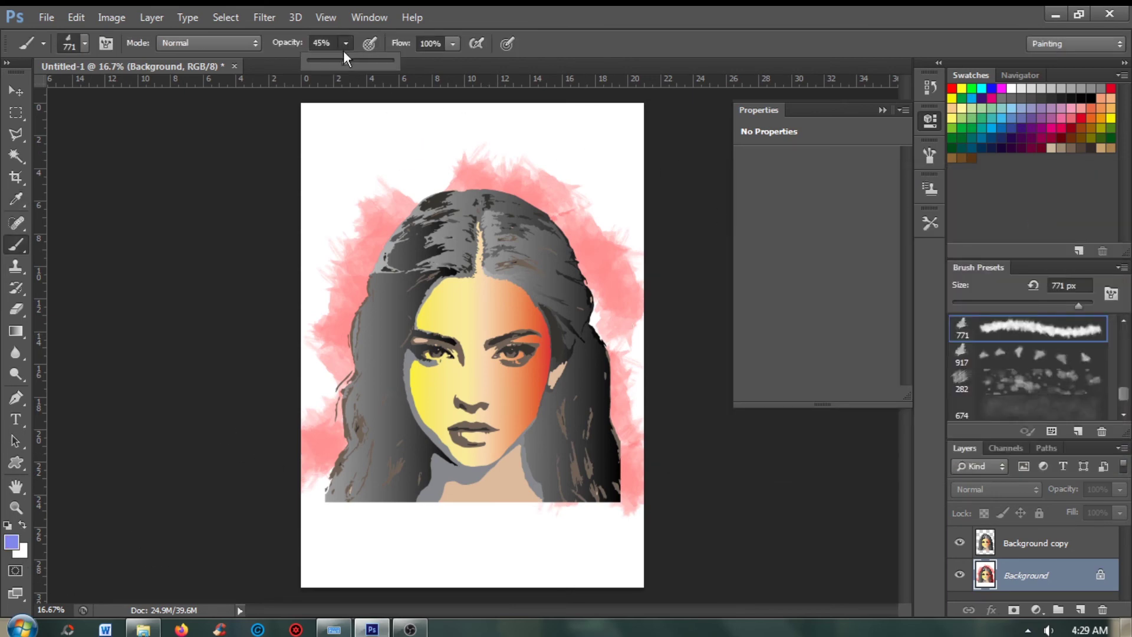
left_click(84, 43)
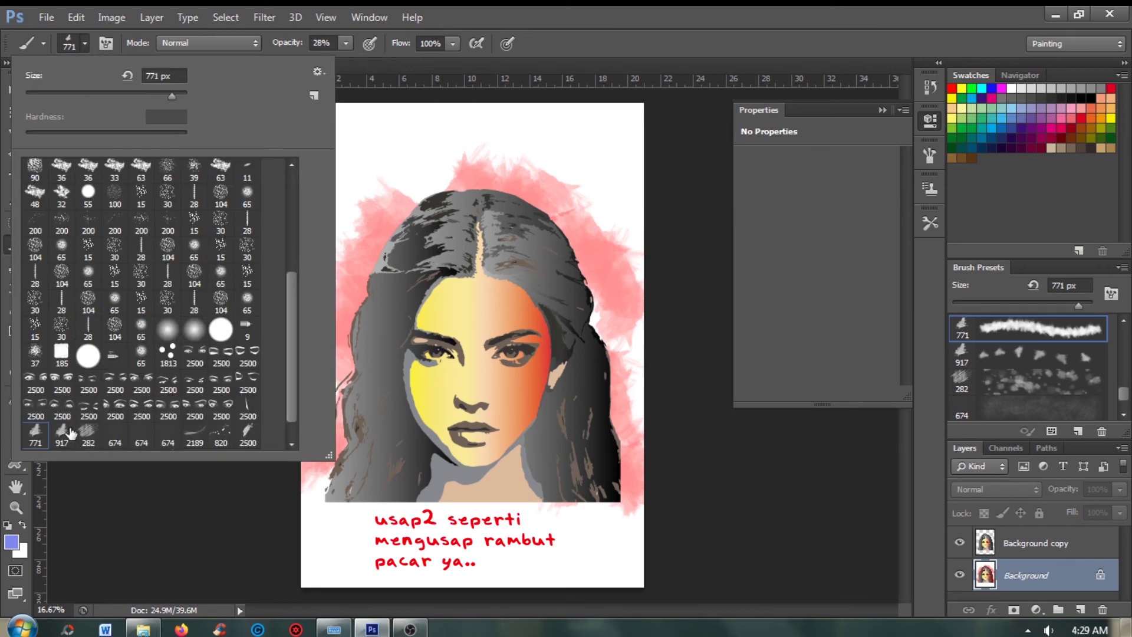
left_click(99, 434)
Dab faint light blue along the page top, left edge and above the hair.
left_click(371, 209)
left_click_drag(371, 210, 368, 229)
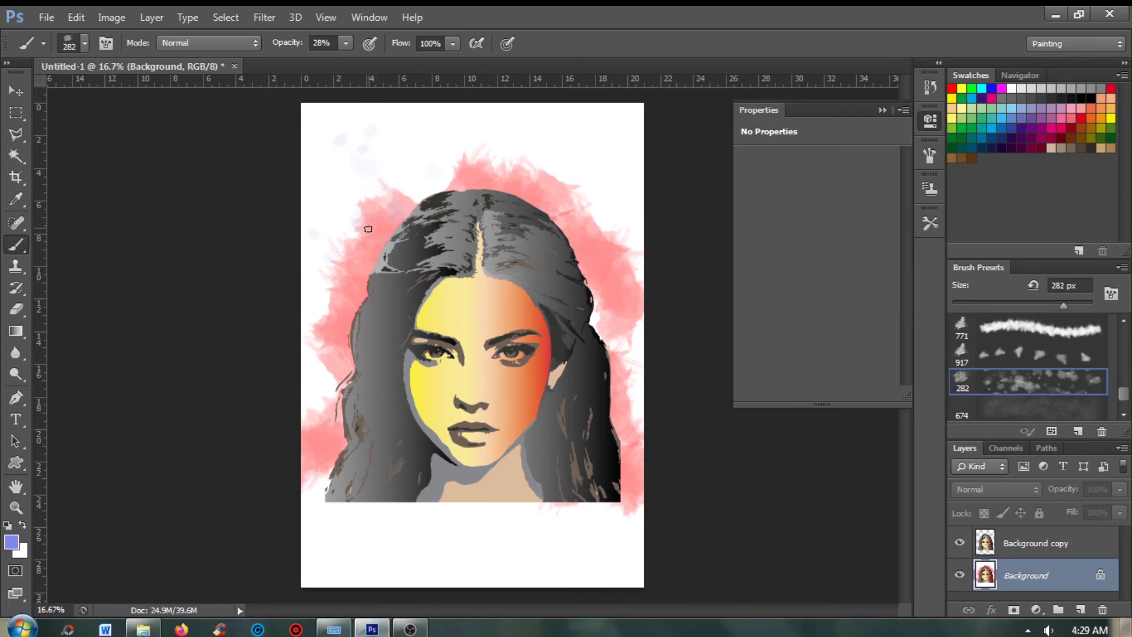
left_click_drag(422, 181, 571, 239)
left_click_drag(352, 297, 311, 404)
left_click(595, 319)
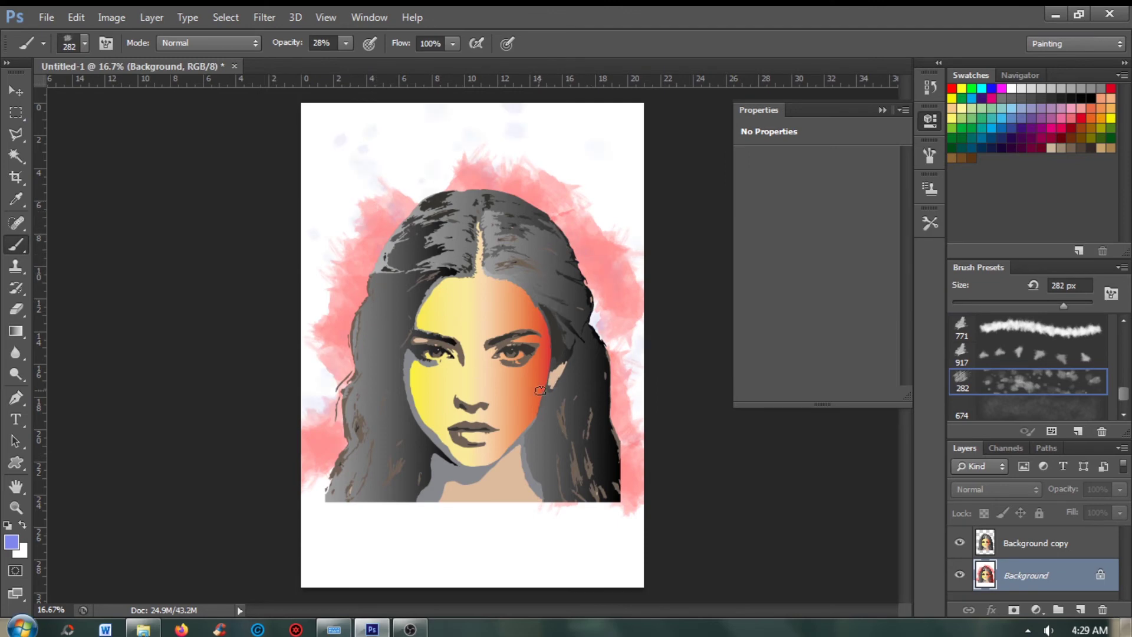
left_click_drag(414, 186, 387, 146)
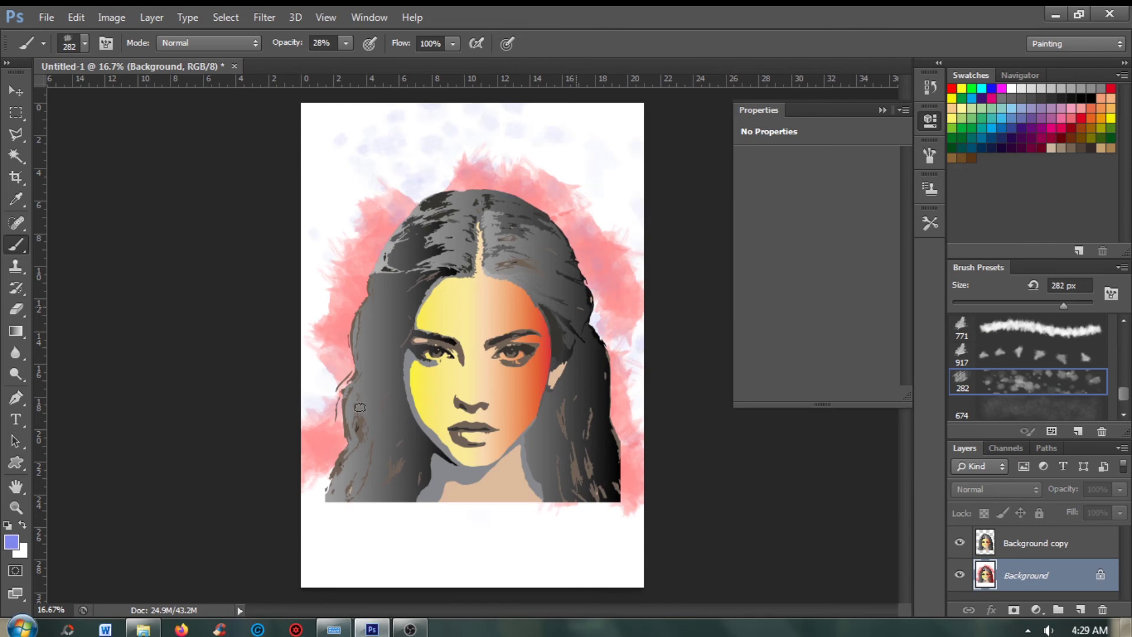
Choose the 917 px brush tip from the brush preset picker.
left_click(84, 43)
left_click(62, 434)
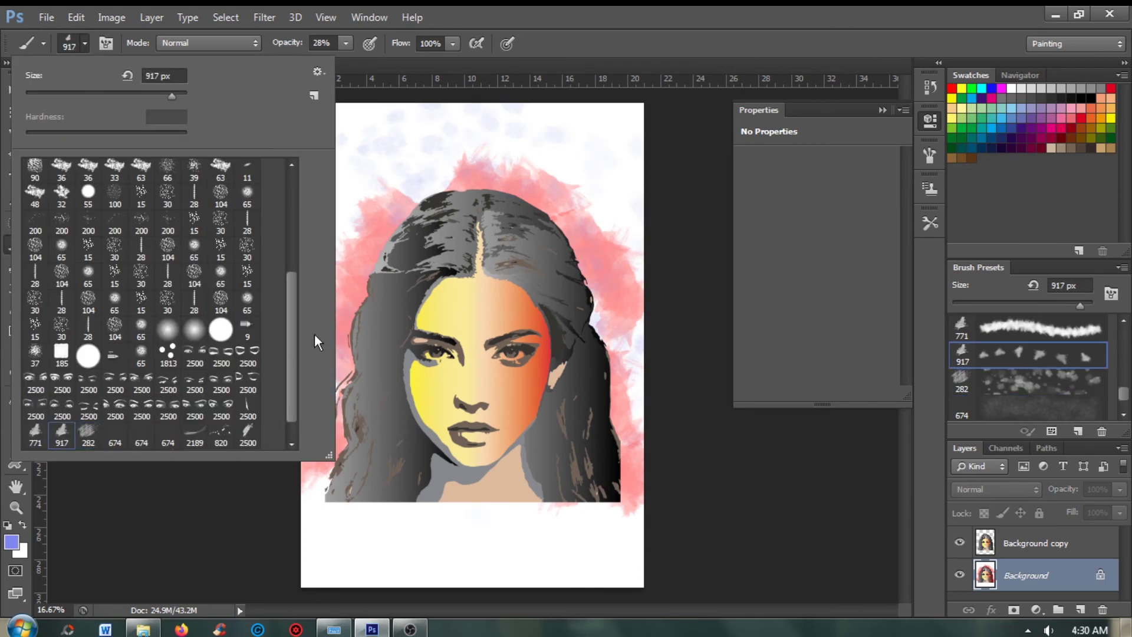
left_click(392, 266)
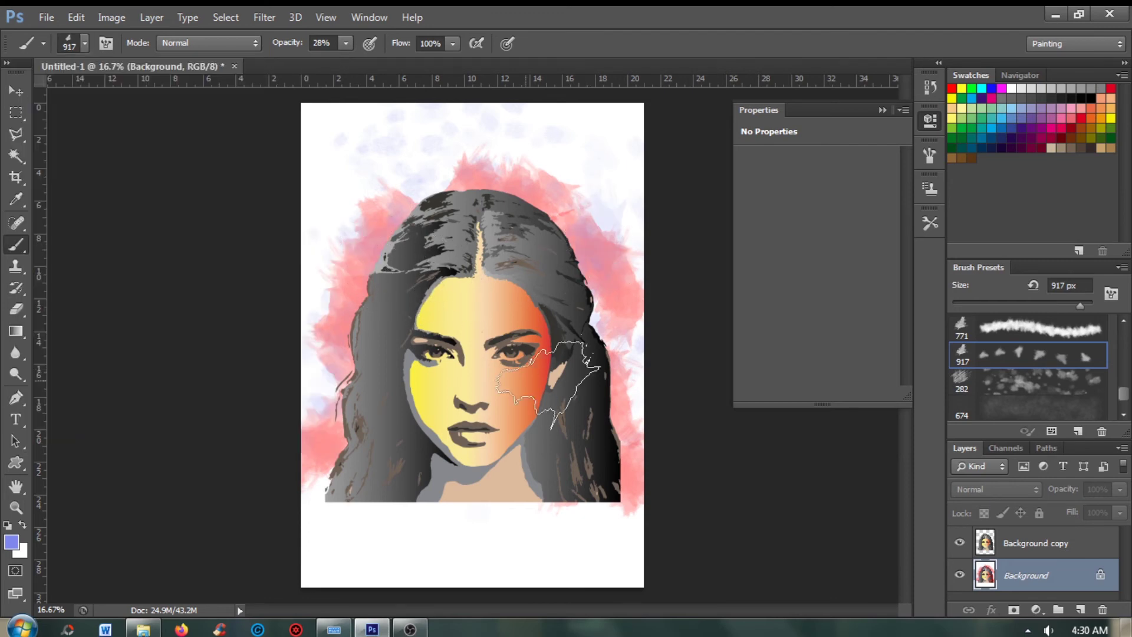
Set the foreground painting colour to a bright, fully saturated yellow.
left_click(11, 542)
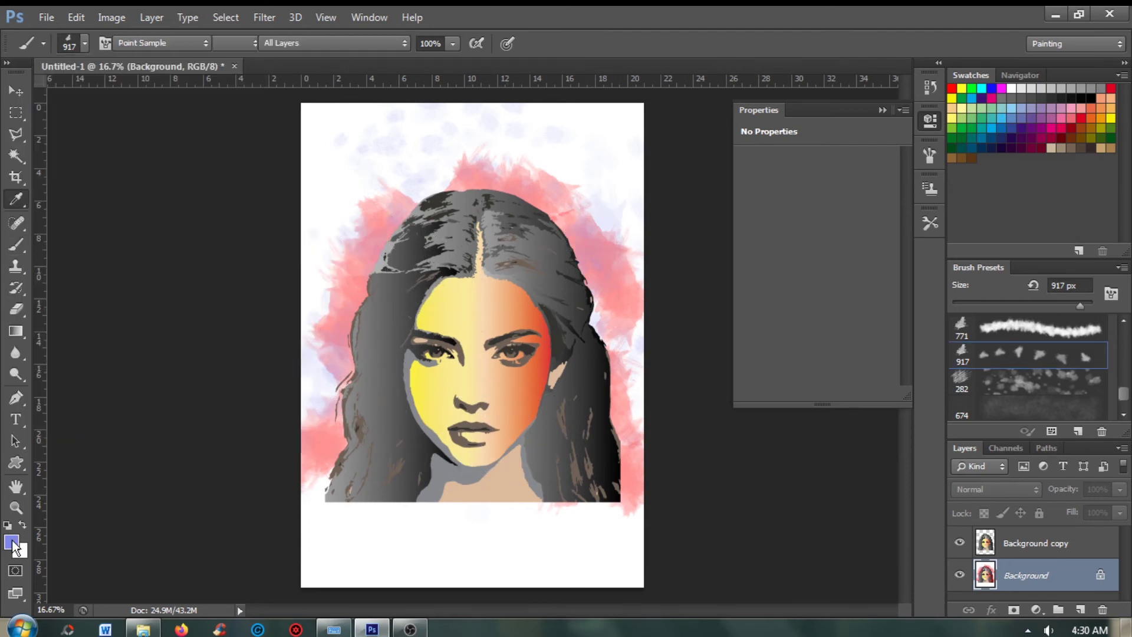
left_click(912, 392)
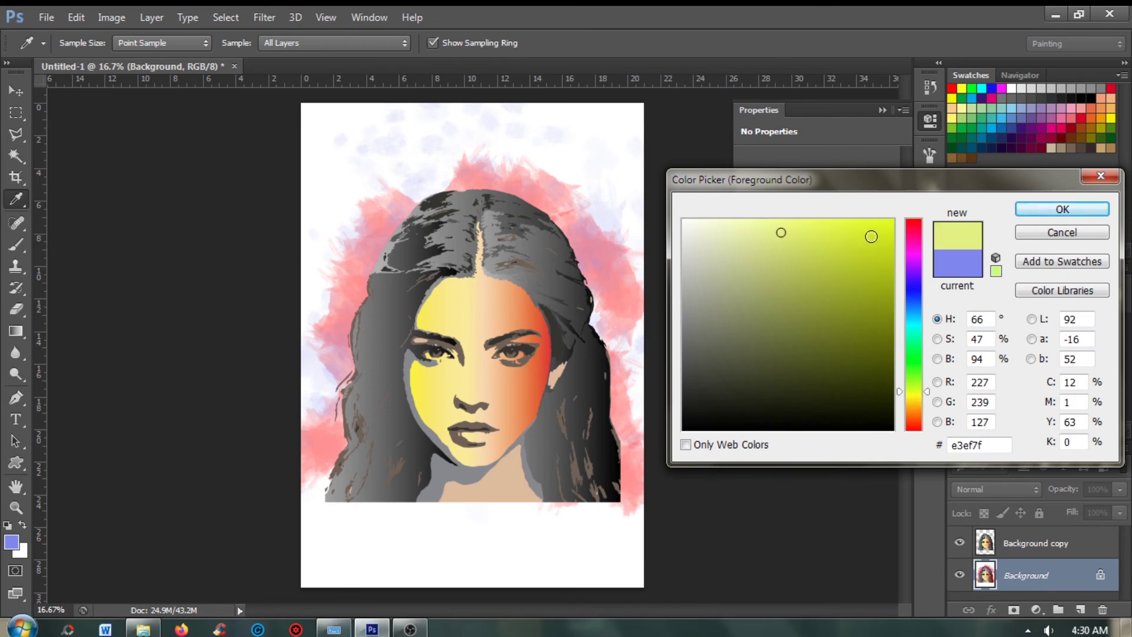
left_click(910, 397)
left_click_drag(860, 288, 891, 225)
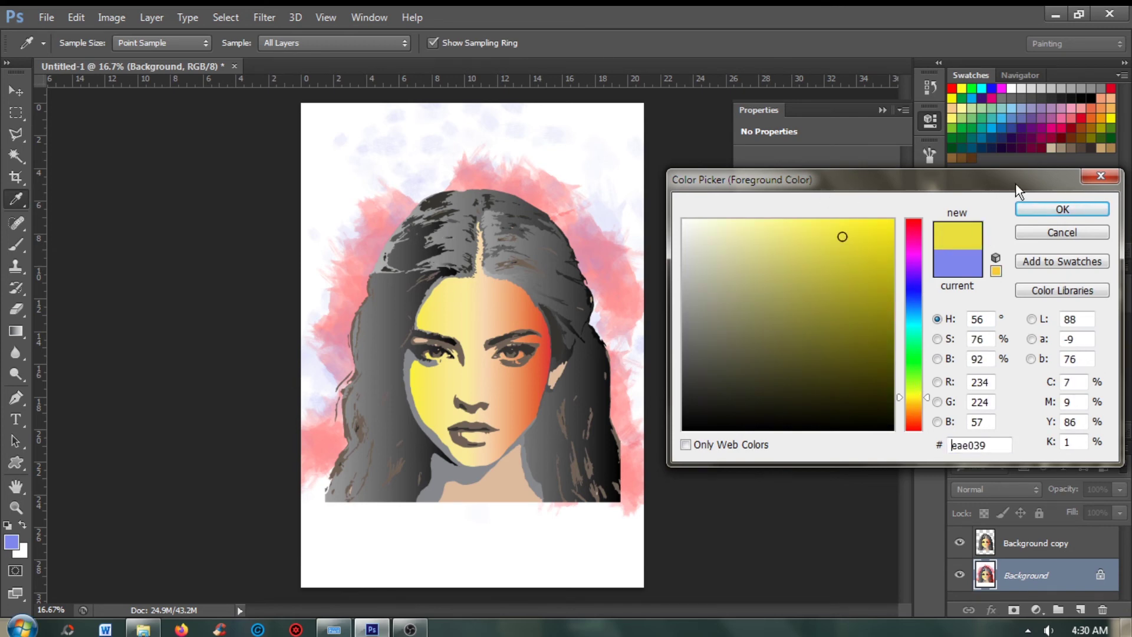
left_click(1051, 207)
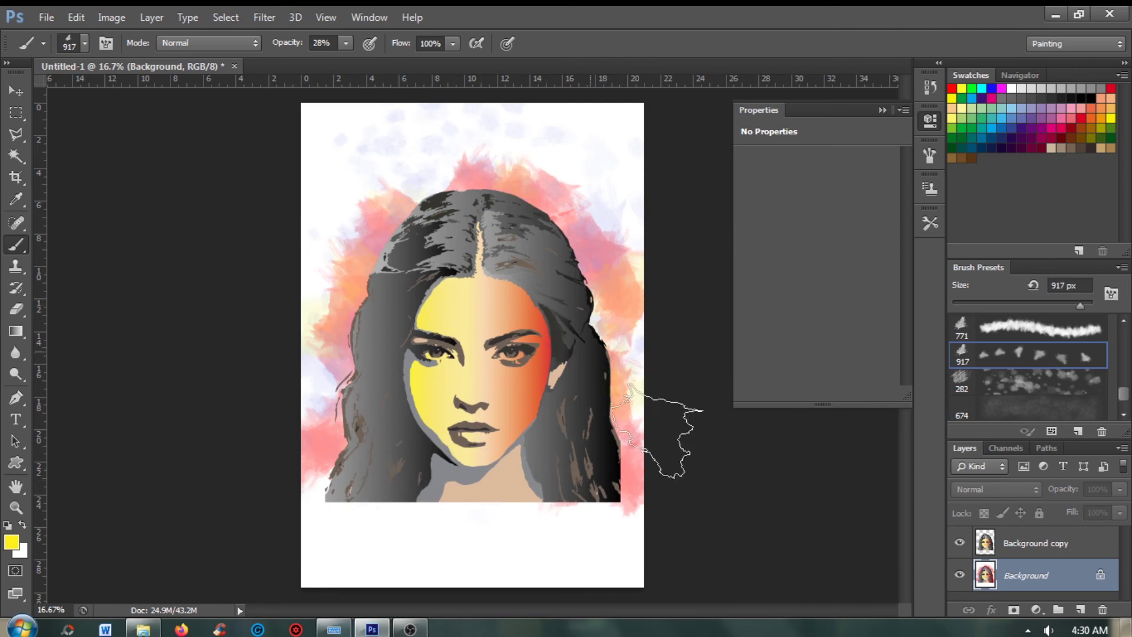
Cycle the brush tip through the 282, 674 and 771 px presets.
right_click(27, 469)
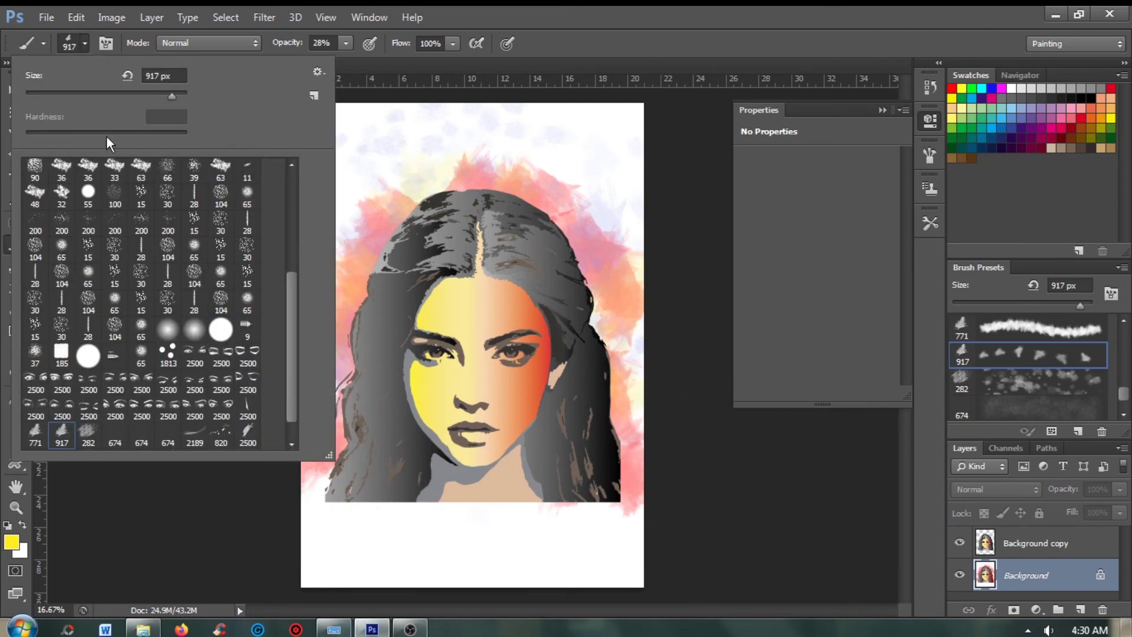
left_click(88, 436)
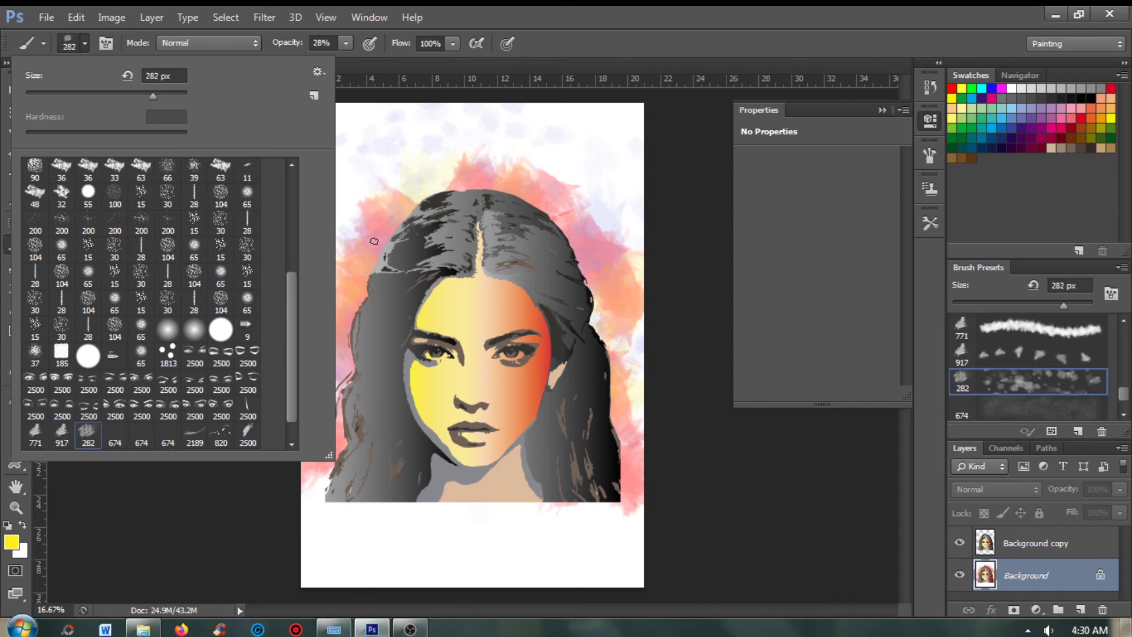
left_click(414, 195)
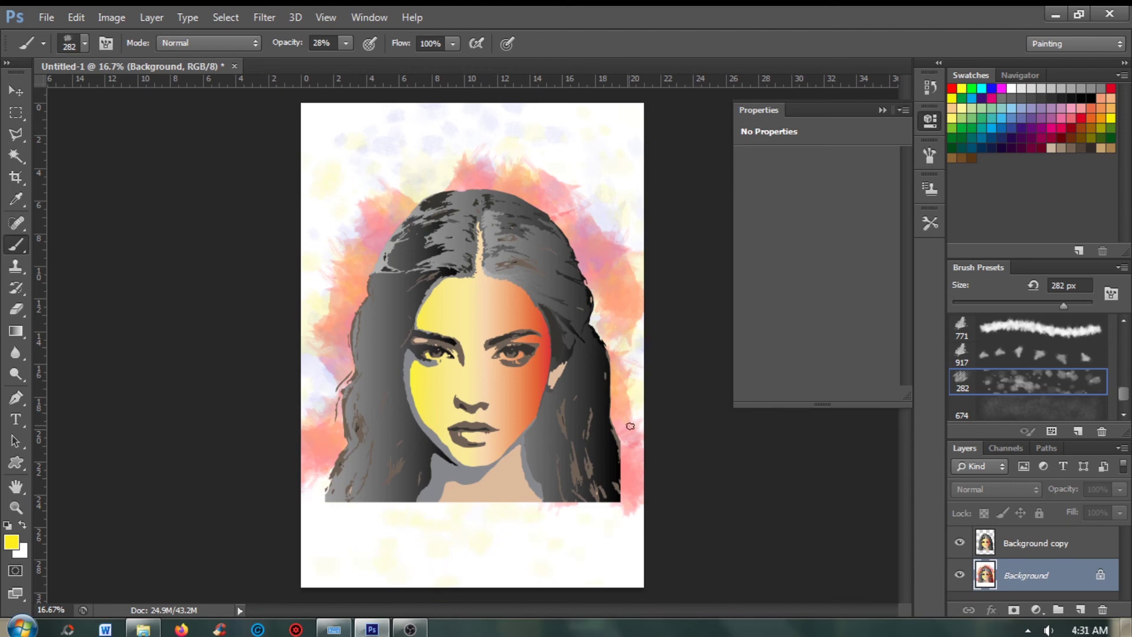
key("period")
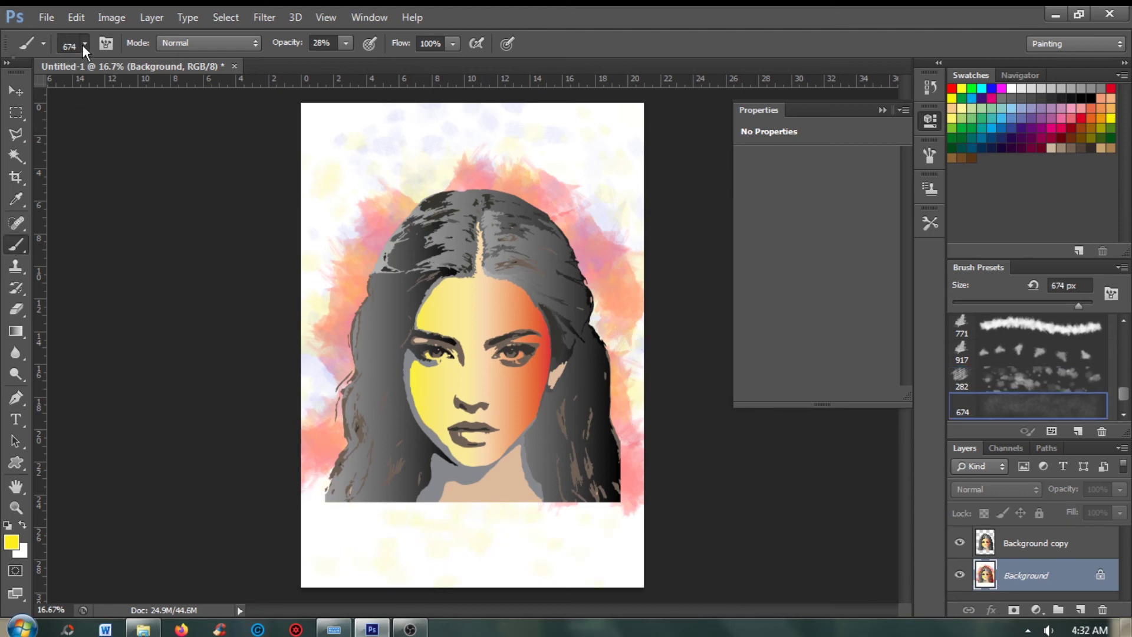
left_click(84, 44)
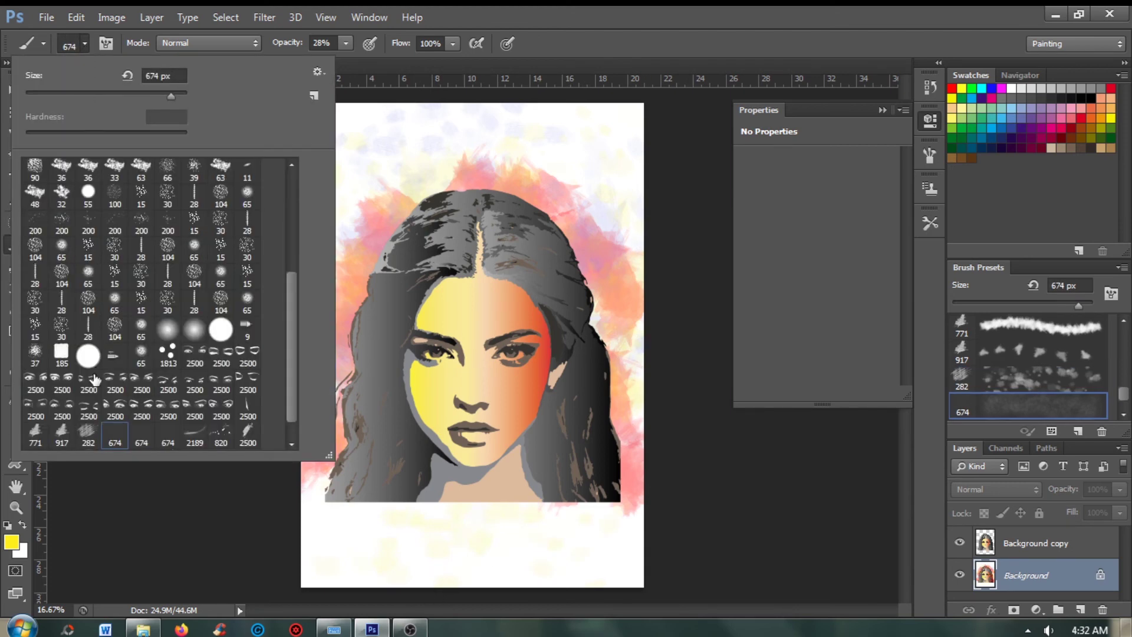
left_click(35, 435)
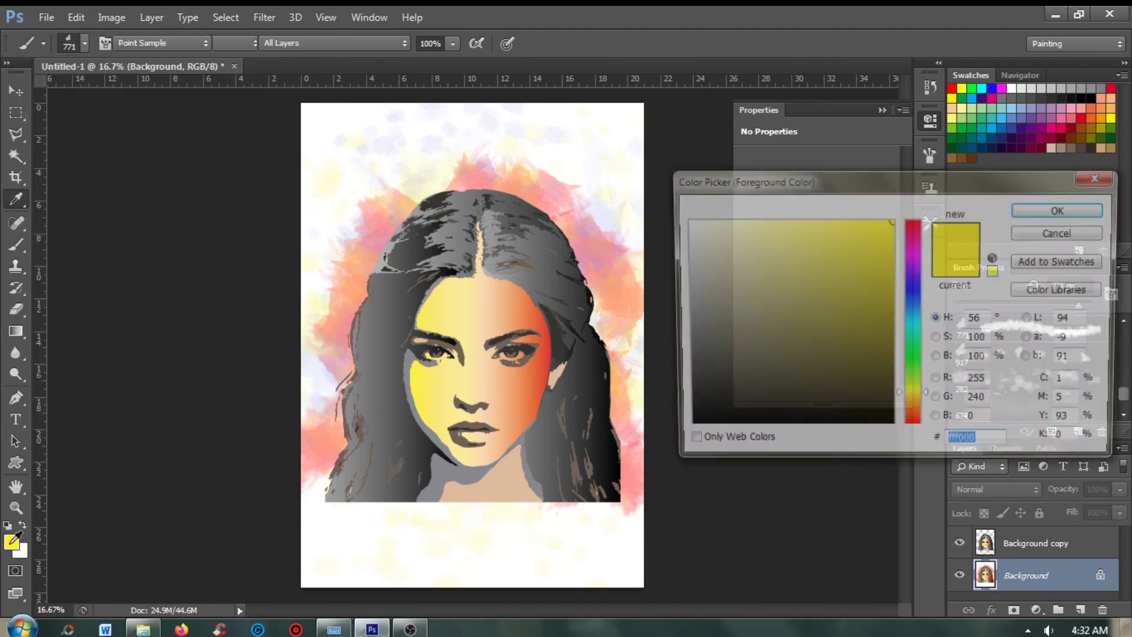
Set the foreground painting colour to magenta in the Color Picker.
left_click(12, 542)
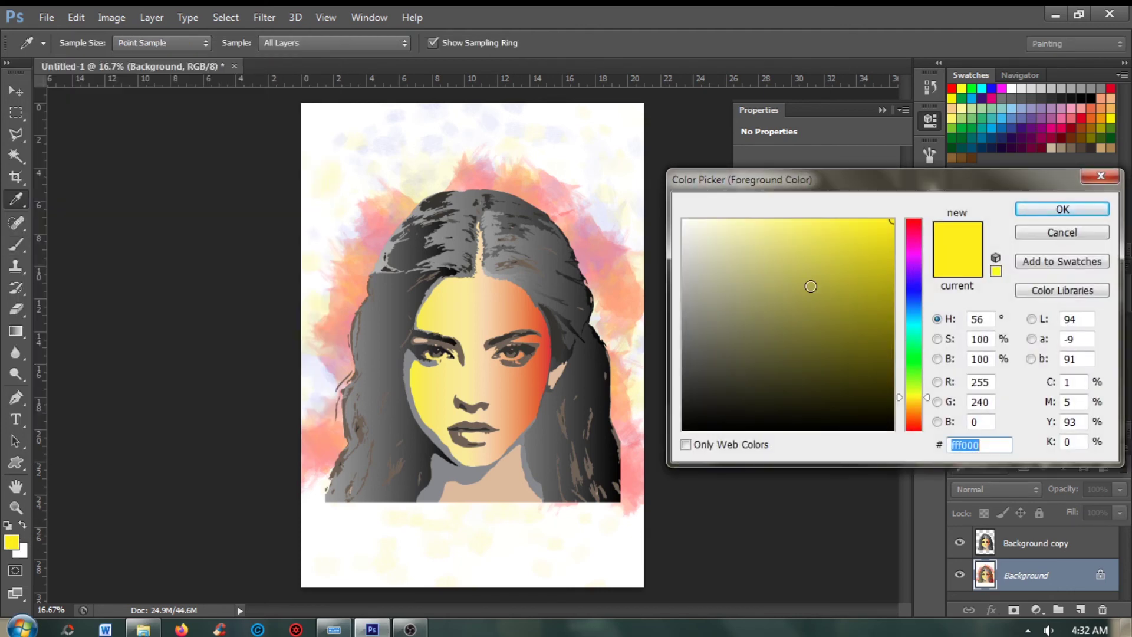
left_click(914, 241)
left_click(1061, 209)
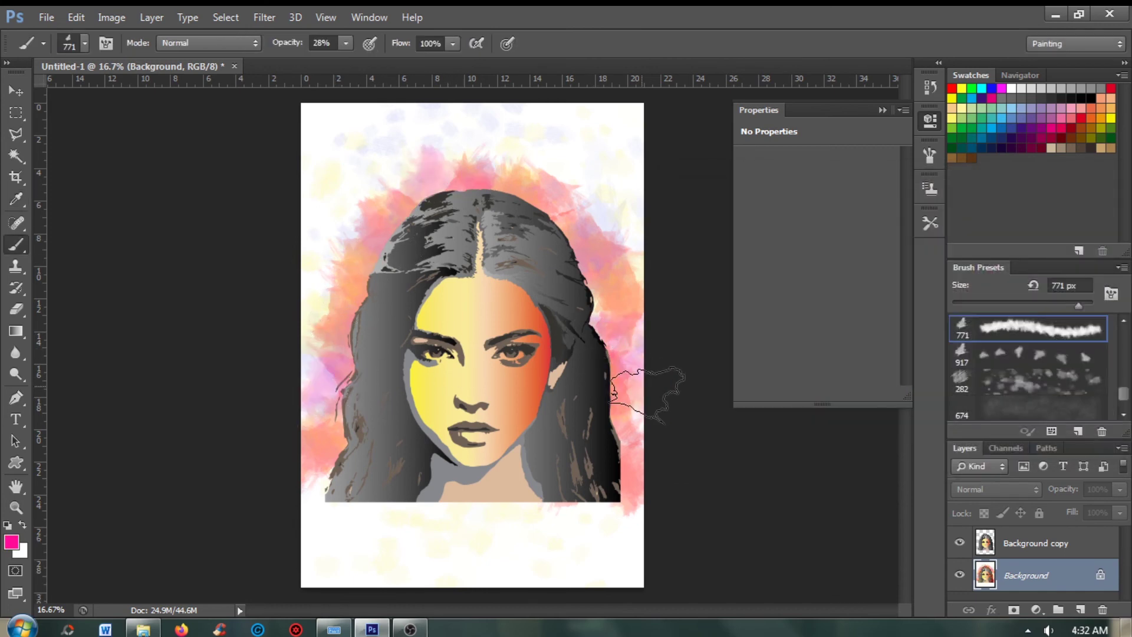
left_click(1078, 431)
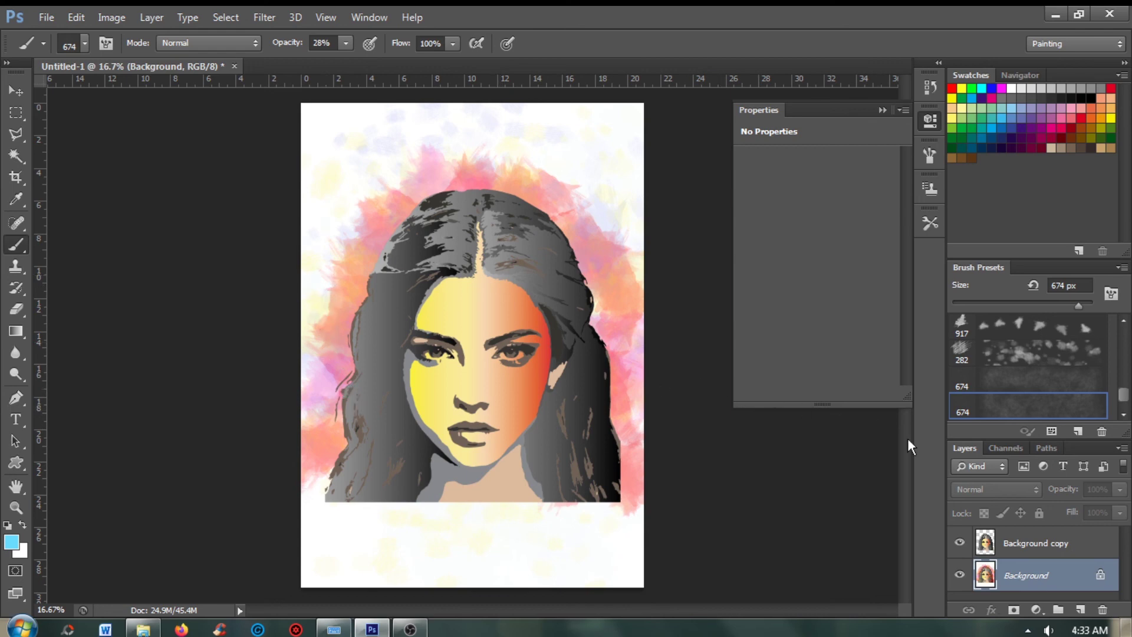
Flatten the image and crop the top, left and blank bottom margins to 20.66 cm height.
left_click(1123, 449)
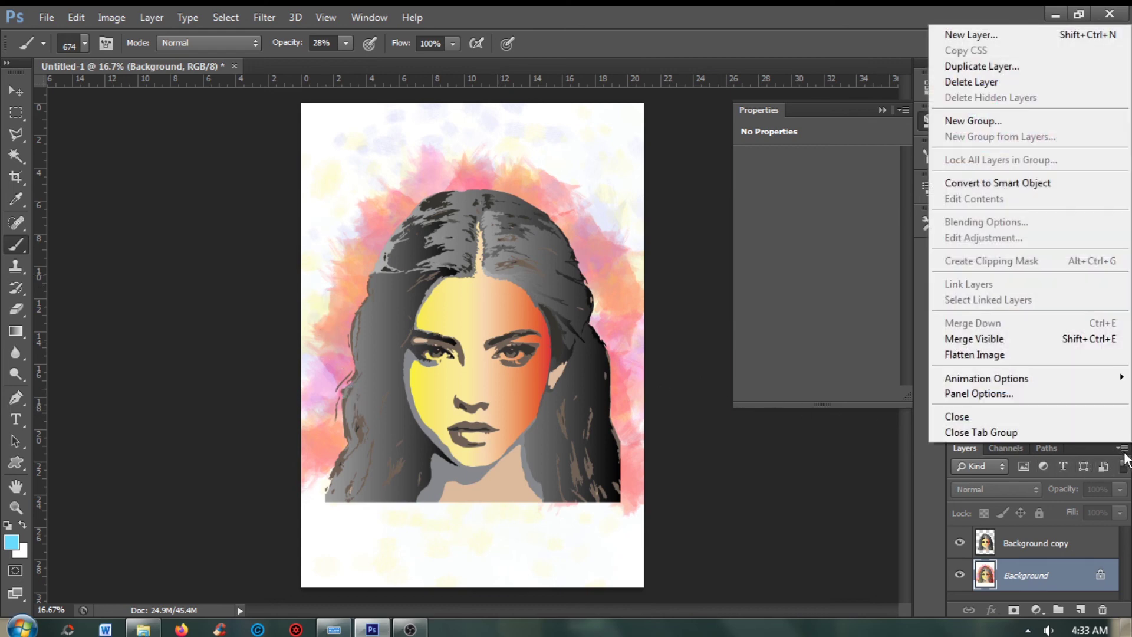
left_click(996, 355)
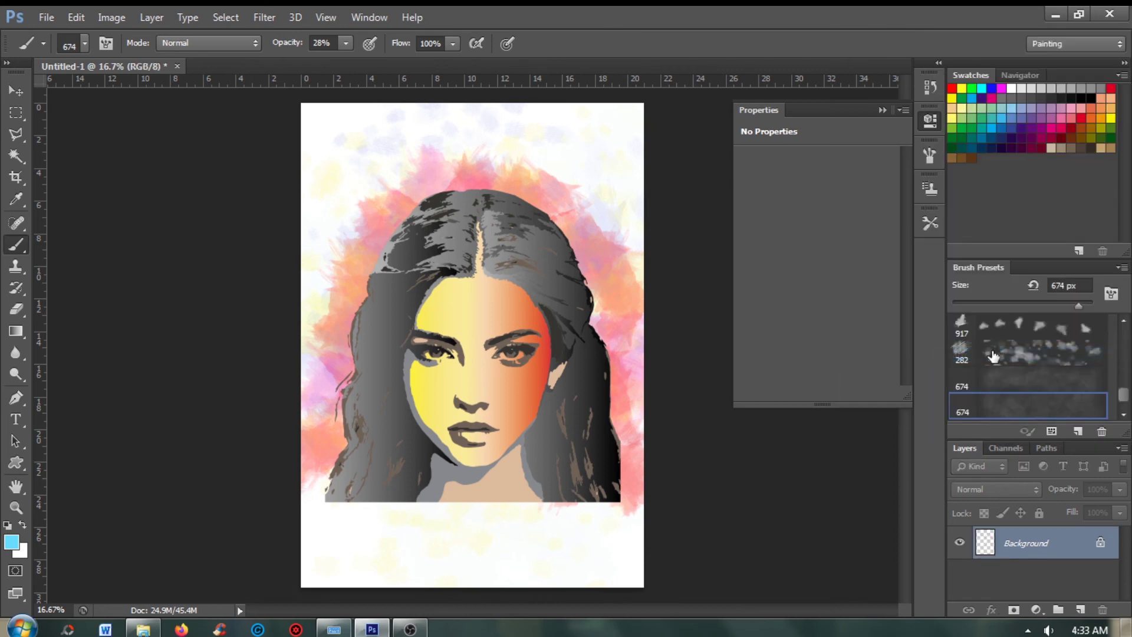
left_click(16, 177)
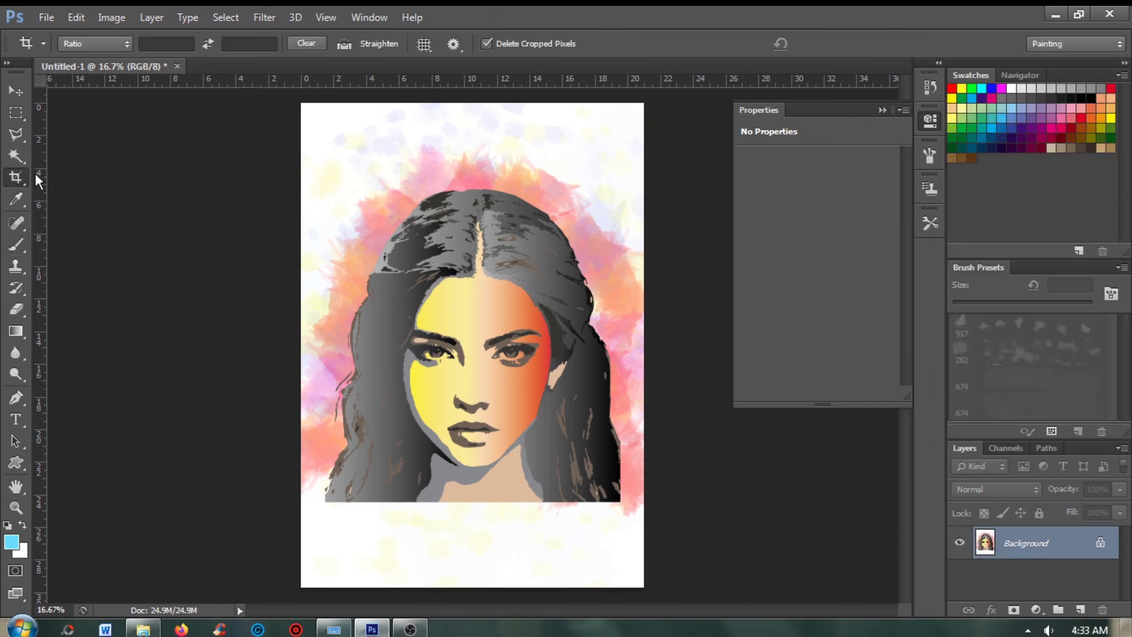
left_click_drag(469, 103, 467, 130)
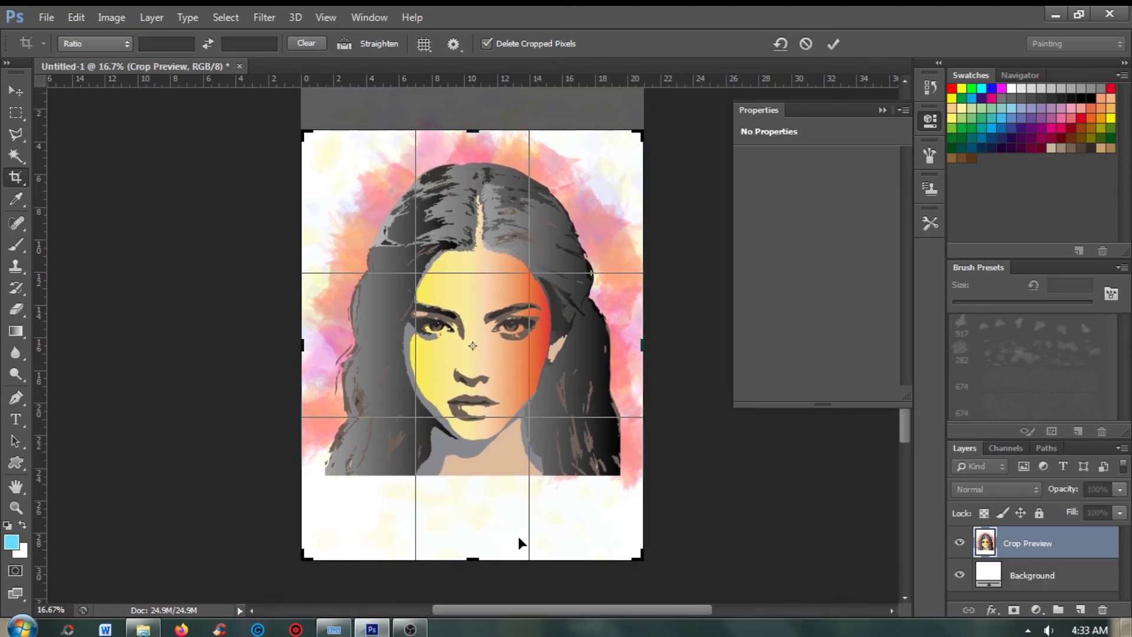
left_click_drag(475, 555, 484, 515)
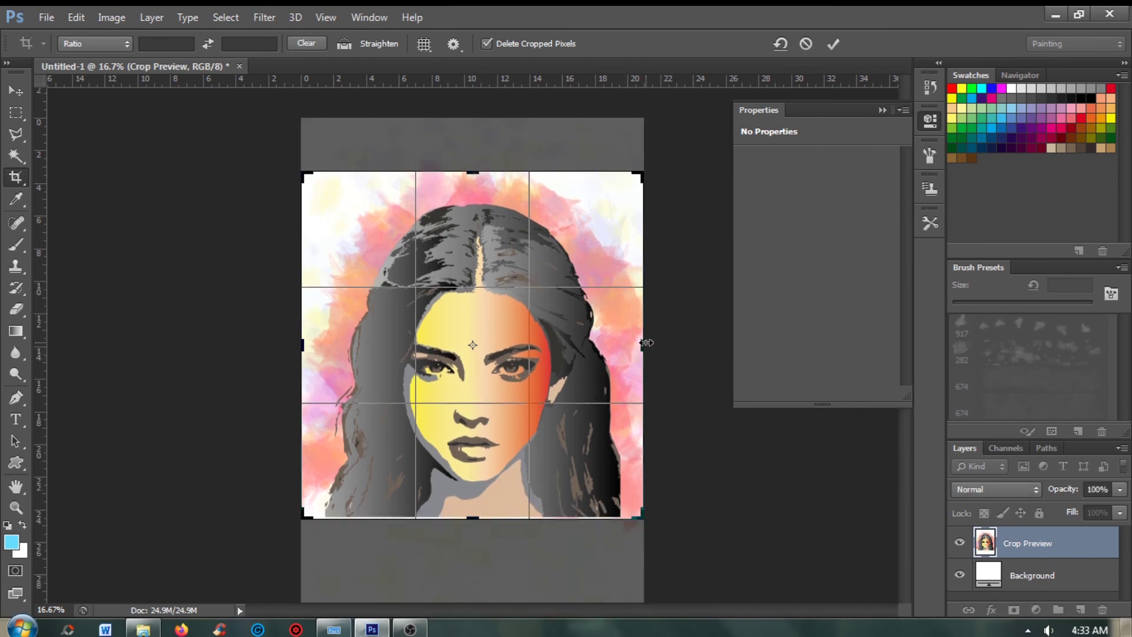
left_click_drag(647, 340, 635, 341)
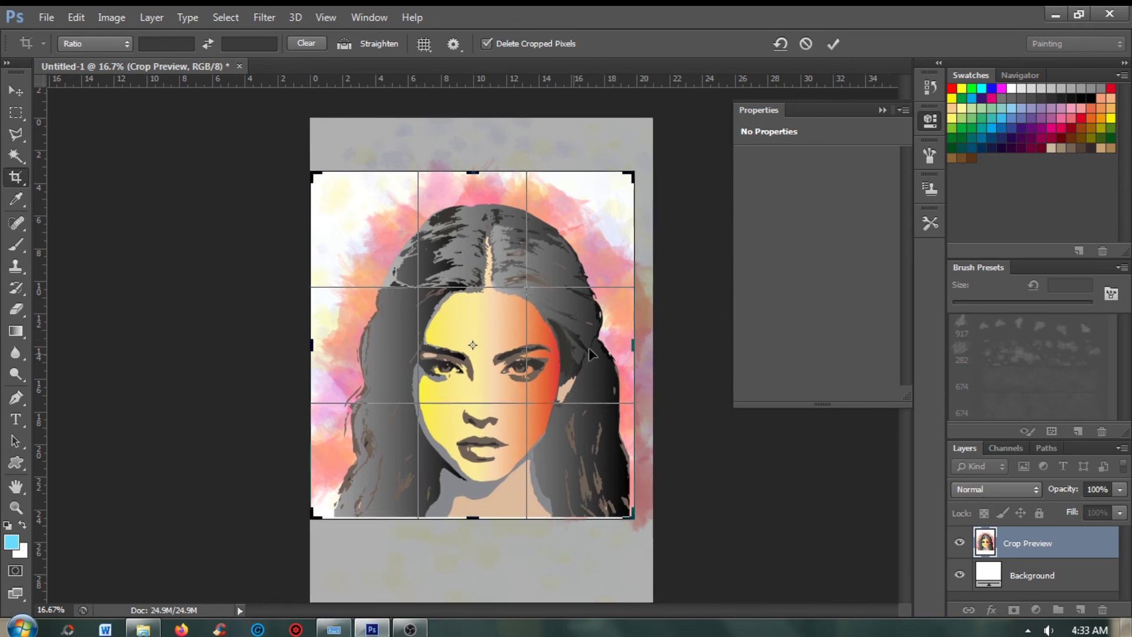
left_click_drag(313, 349, 325, 349)
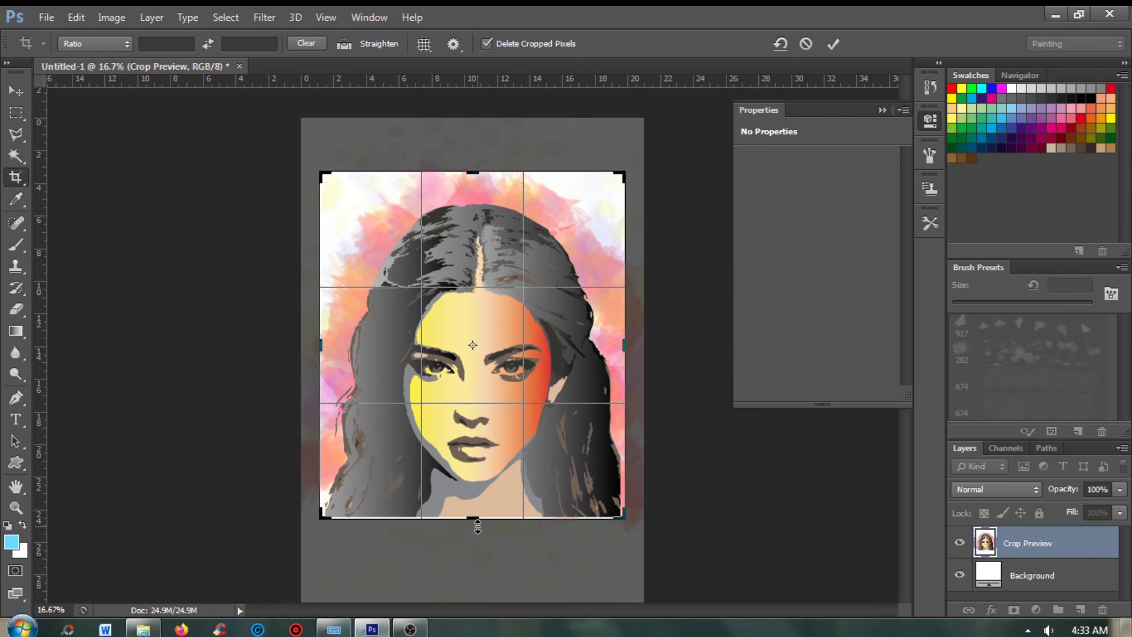
left_click_drag(484, 529, 476, 522)
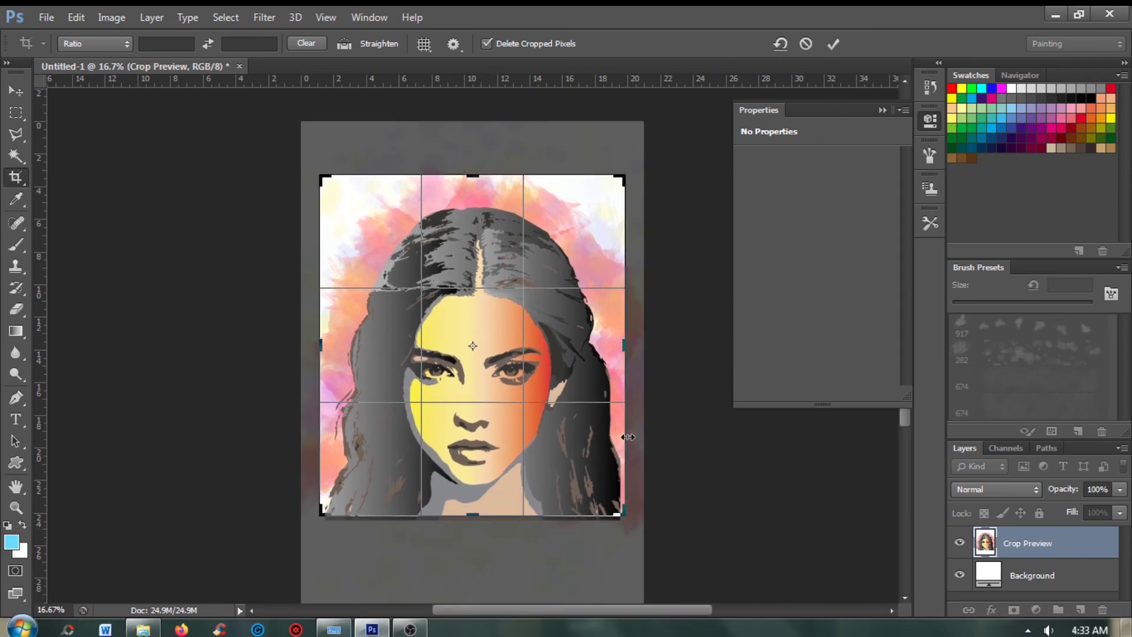